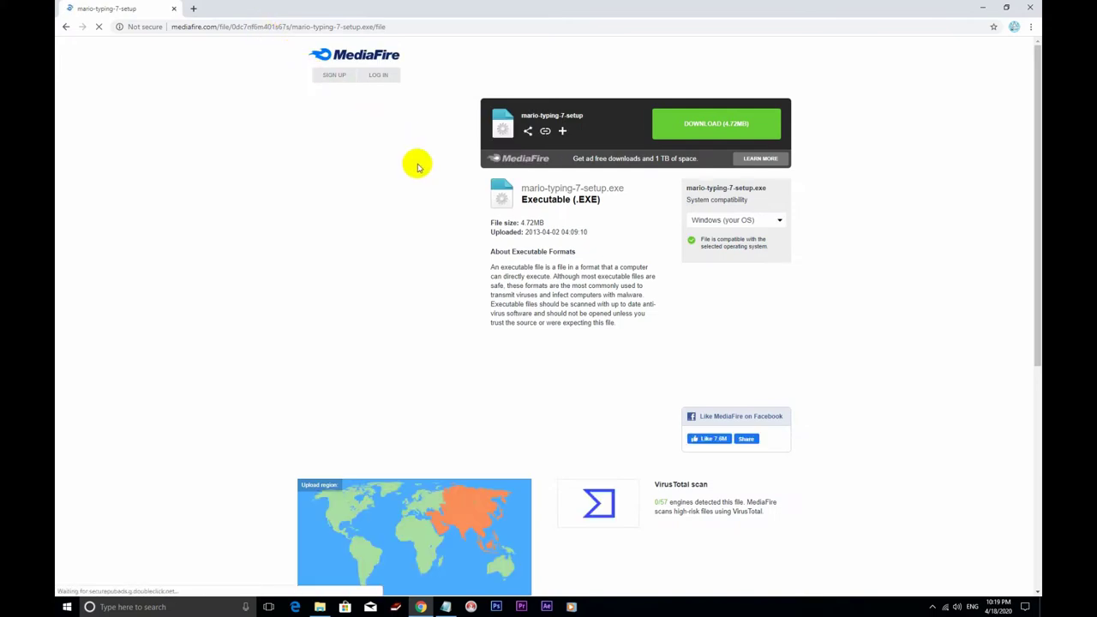
Step: Download mario-typing-7-setup.exe from the MediaFire page and show the downloaded file in its folder
{"action": "left_click", "coordinate": [717, 123]}
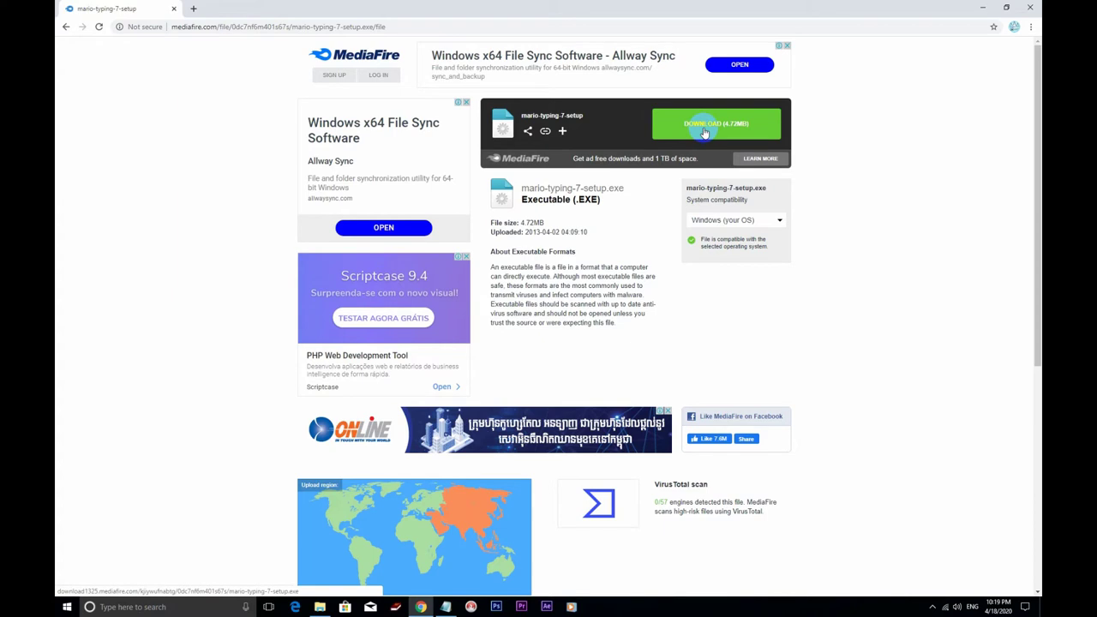
{"action": "left_click", "coordinate": [702, 129]}
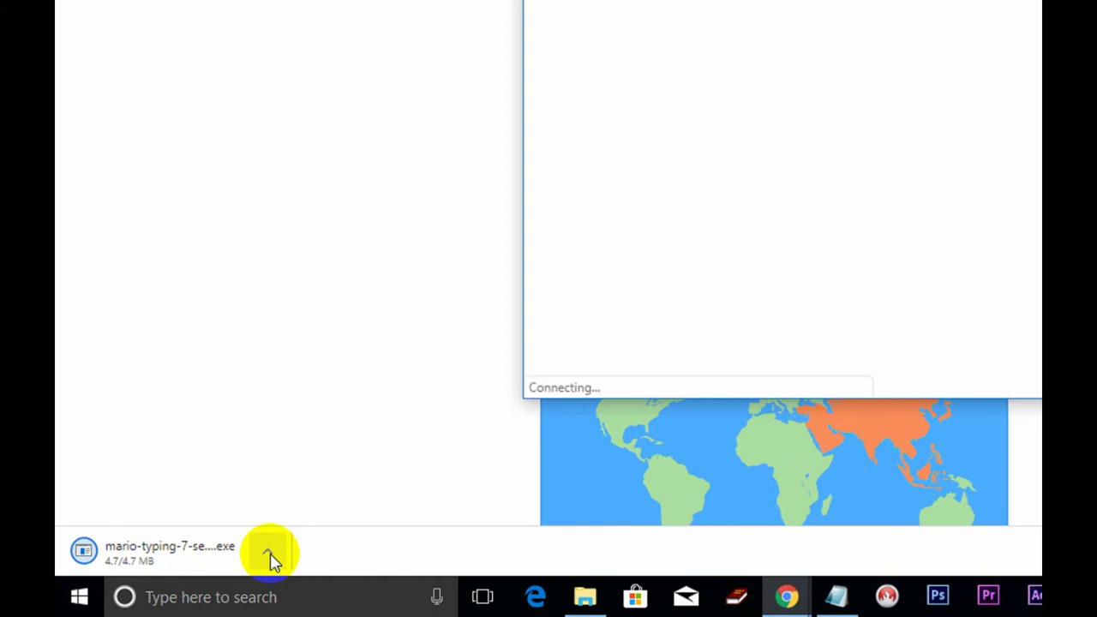
{"action": "left_click", "coordinate": [269, 556]}
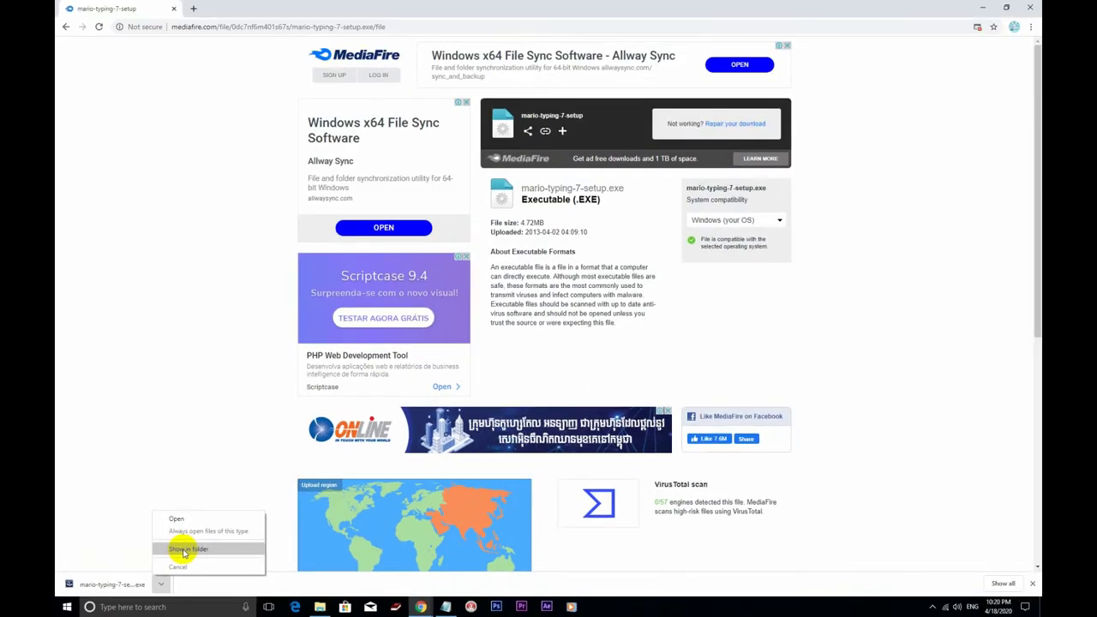
{"action": "left_click", "coordinate": [183, 553]}
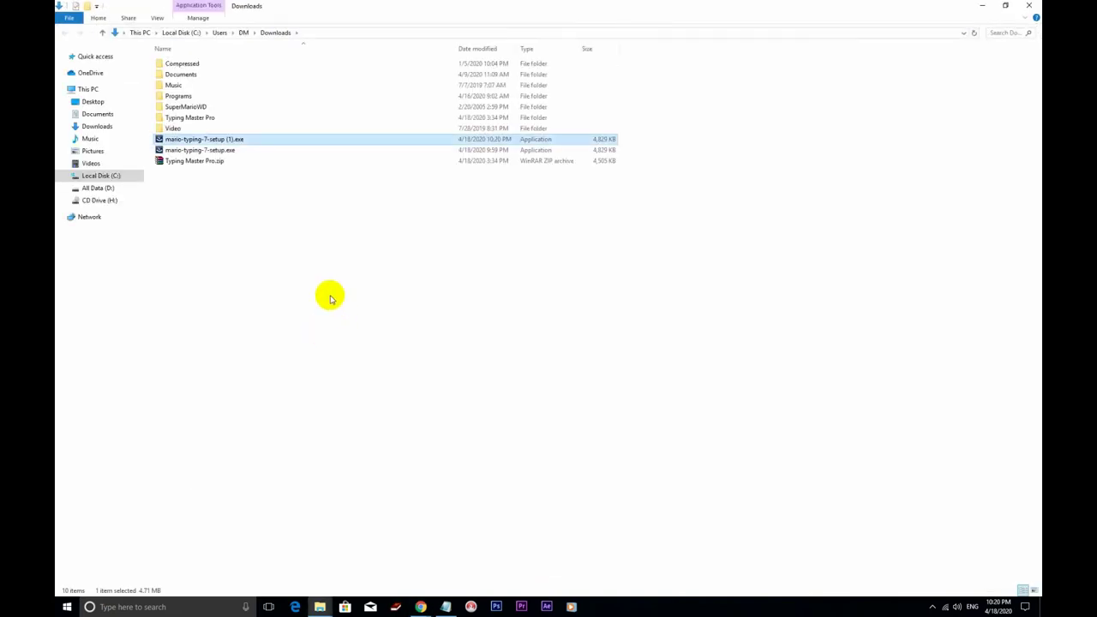
Step: Delete the duplicate installer mario-typing-7-setup (1).exe from the Downloads folder
{"action": "left_click", "coordinate": [226, 152]}
{"action": "left_click", "coordinate": [223, 141]}
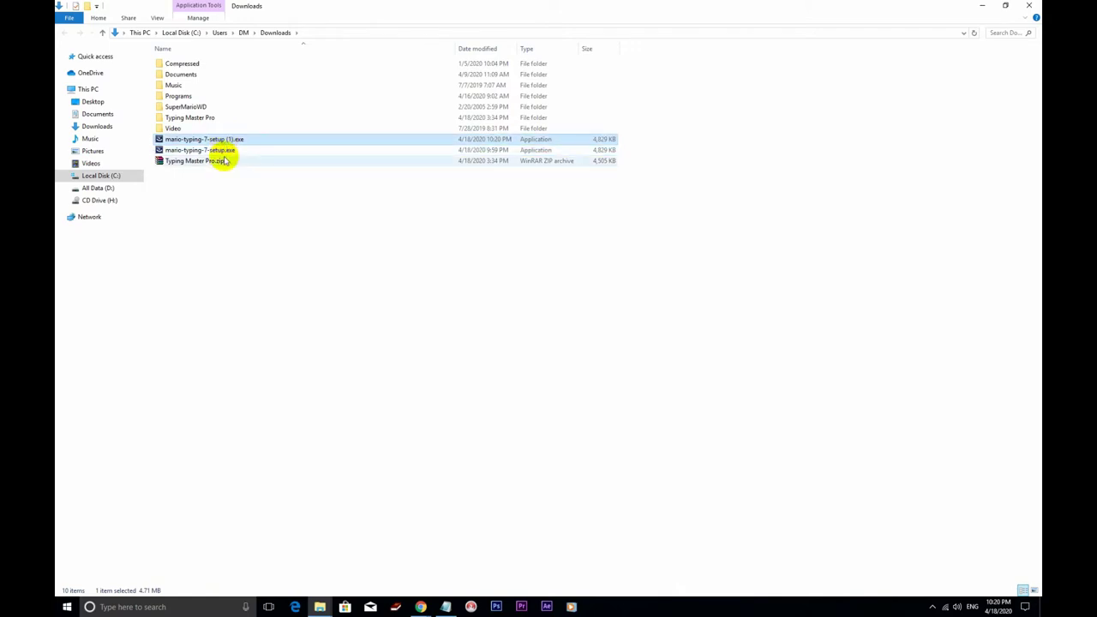
{"action": "key", "text": "Delete"}
Step: Launch mario-typing-7-setup.exe from the Downloads folder and allow it to run despite the unknown publisher
{"action": "left_click", "coordinate": [226, 139]}
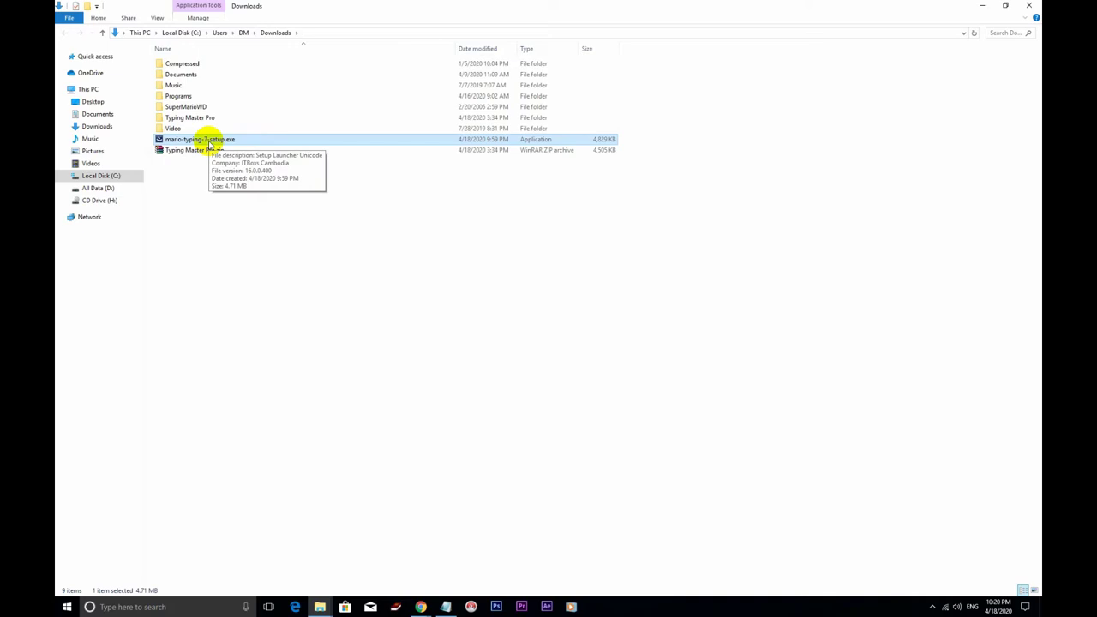
{"action": "double_click", "coordinate": [208, 141]}
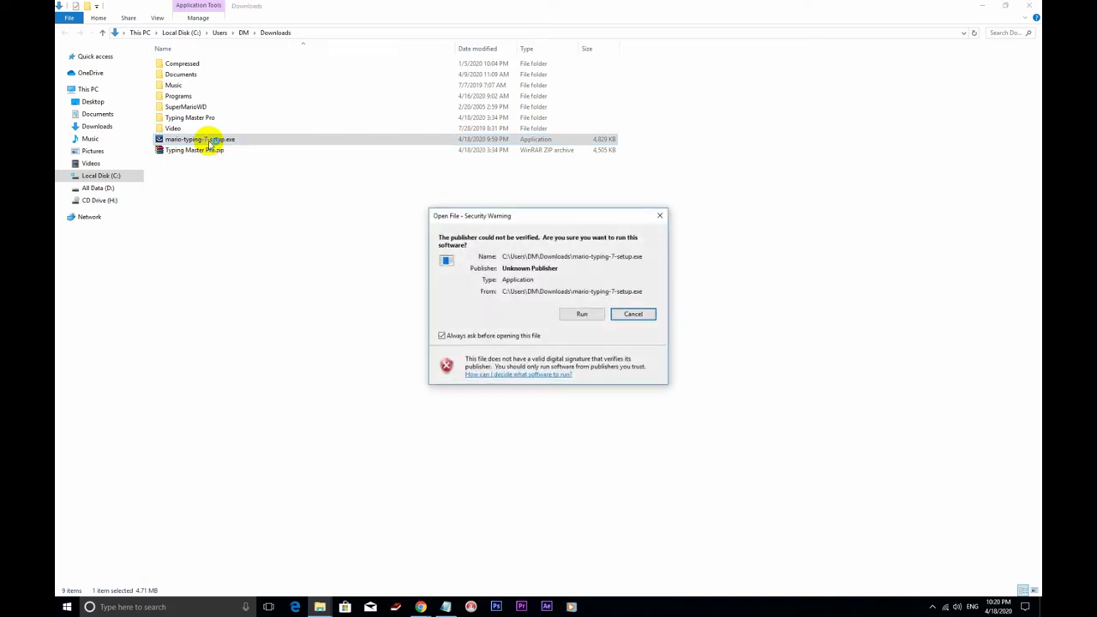
{"action": "left_click", "coordinate": [582, 317]}
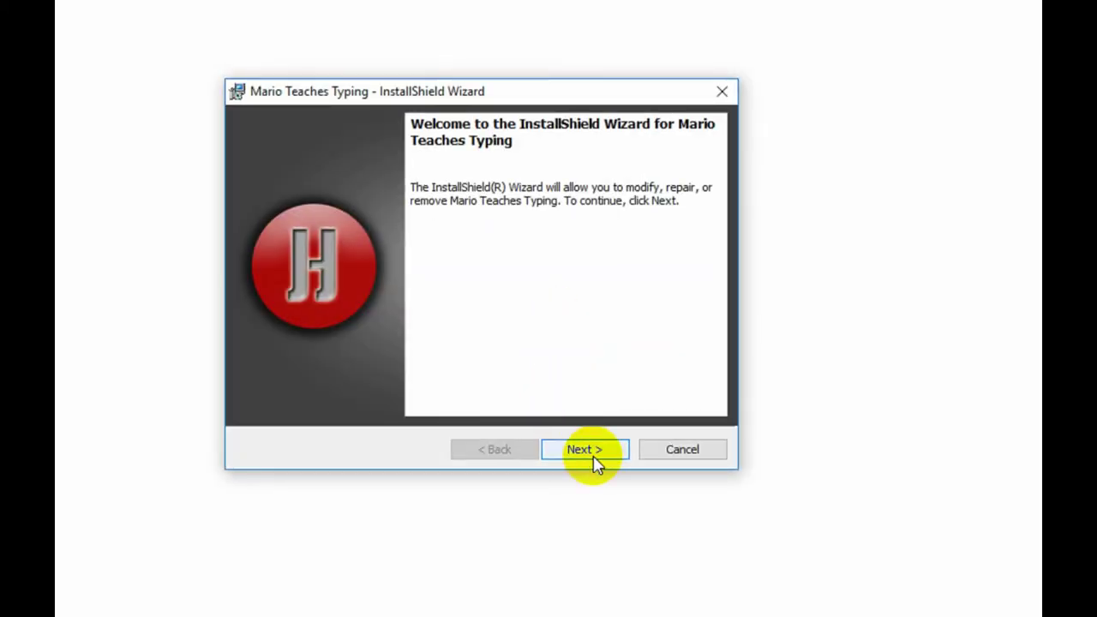
Step: Complete the Mario Teaches Typing installation wizard using the Modify option, keeping the DOSBox and Mario Teaches Typing features
{"action": "left_click", "coordinate": [597, 455]}
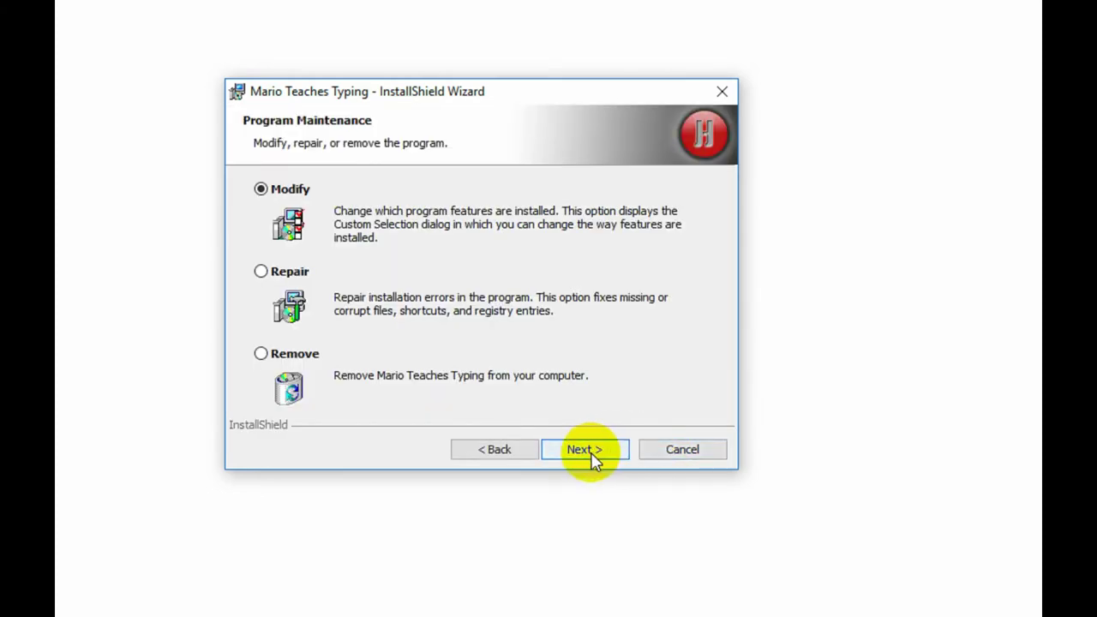
{"action": "left_click", "coordinate": [593, 455]}
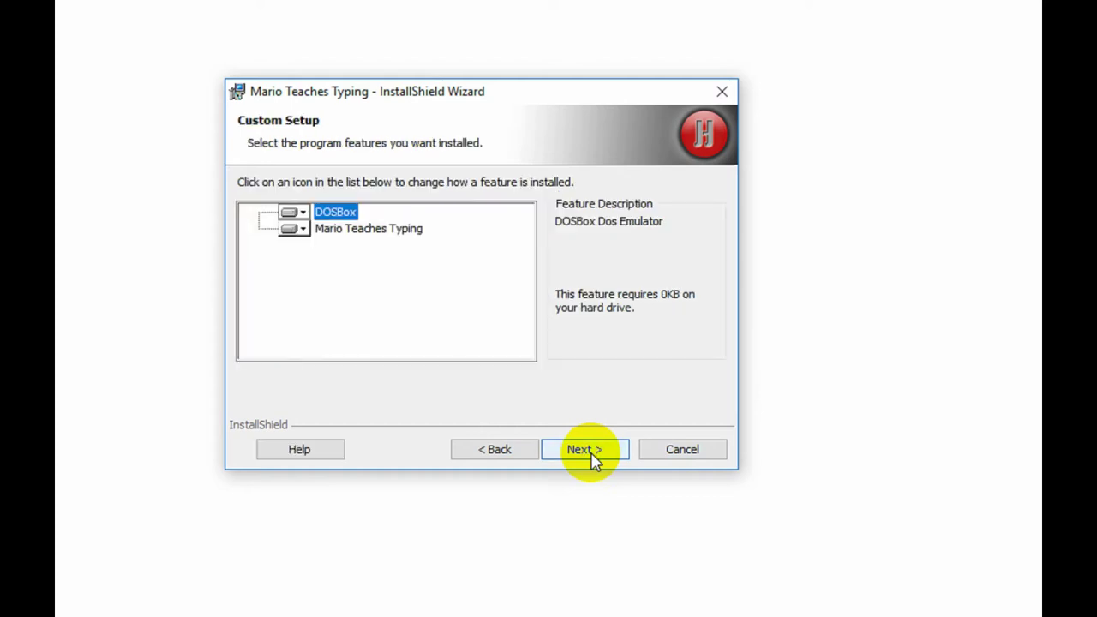
{"action": "left_click", "coordinate": [594, 456]}
{"action": "left_click", "coordinate": [594, 457]}
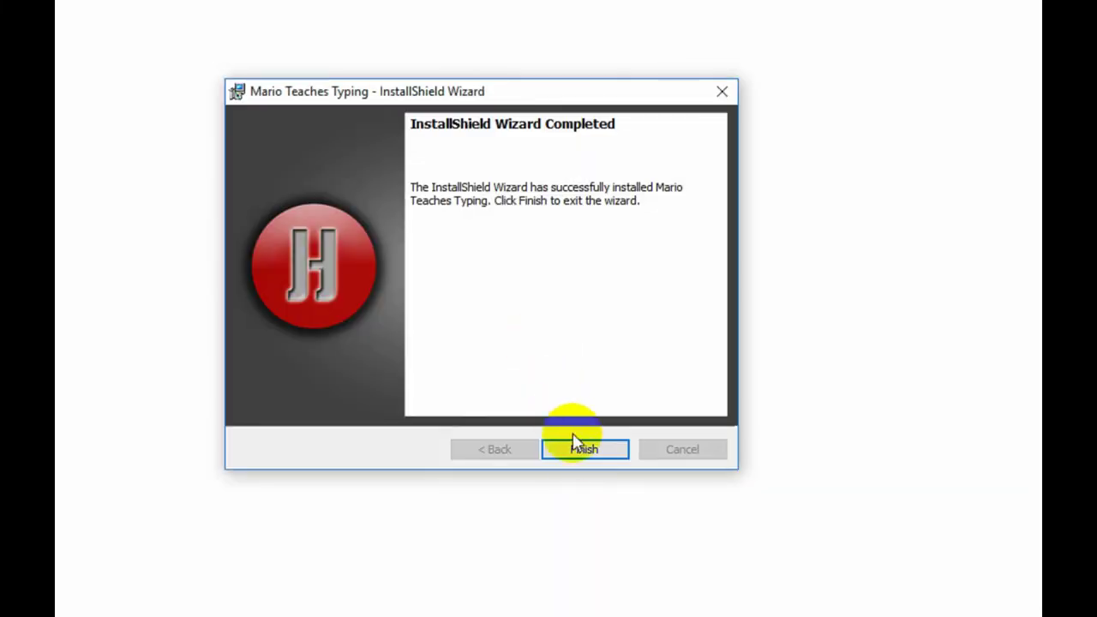
{"action": "left_click", "coordinate": [586, 456]}
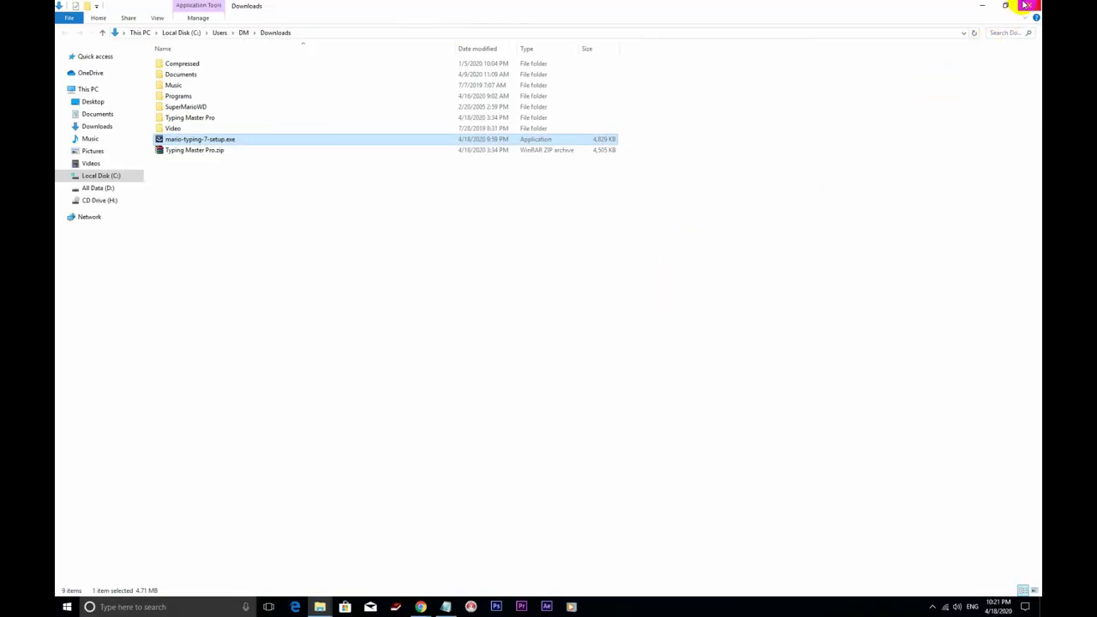
Step: Close the Downloads folder and the browser, and minimize the Link Download.txt window to clear the desktop
{"action": "left_click", "coordinate": [1028, 5]}
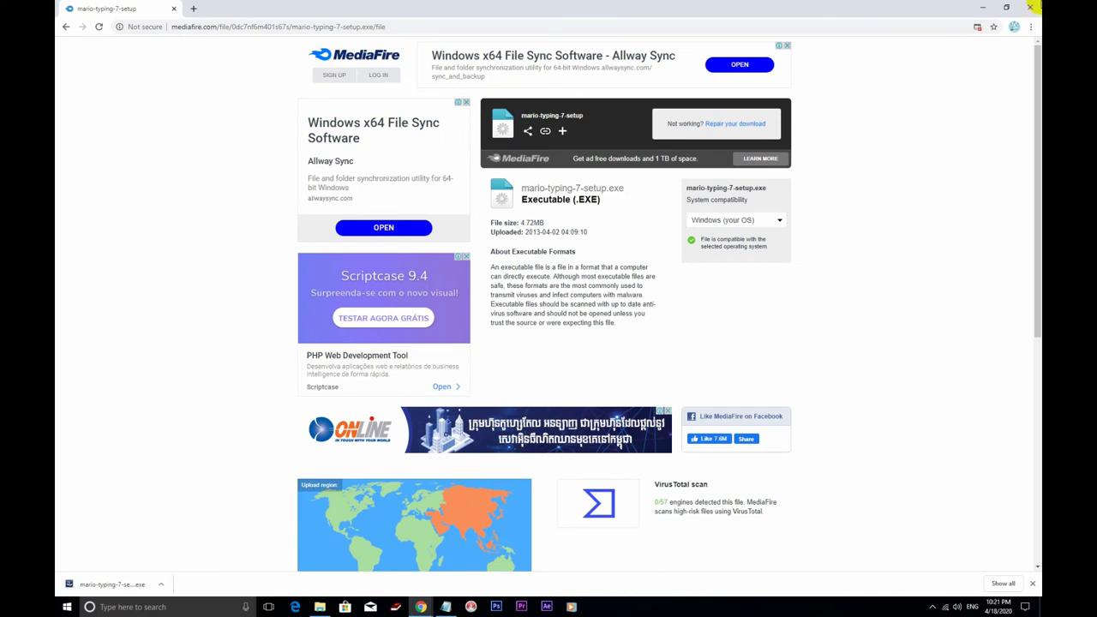
{"action": "left_click", "coordinate": [1031, 7]}
{"action": "left_click", "coordinate": [803, 89]}
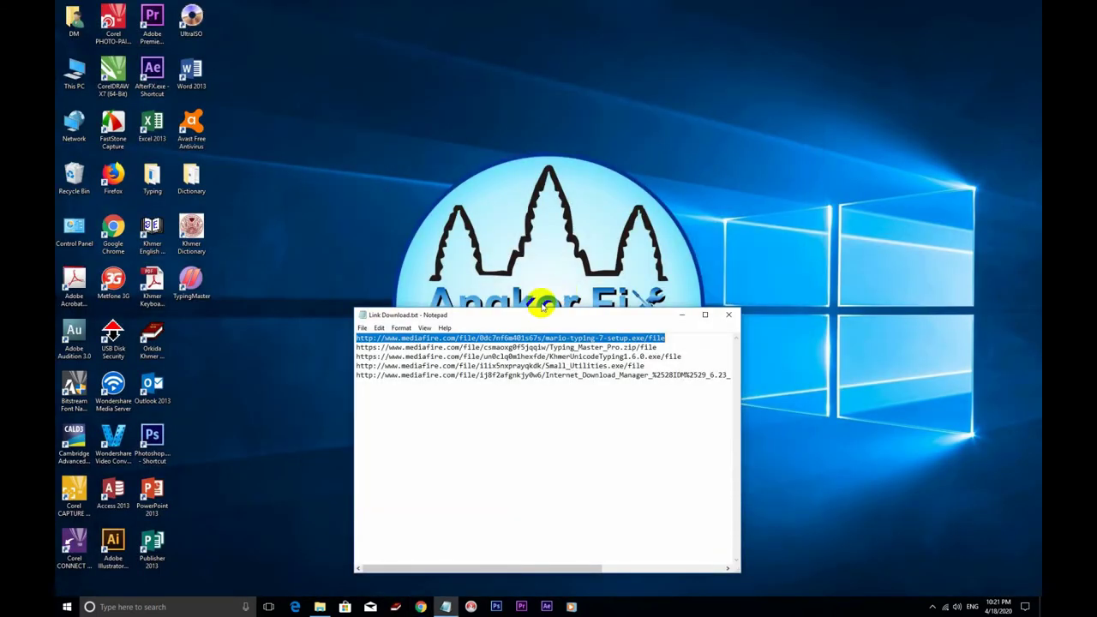
{"action": "left_click", "coordinate": [684, 314]}
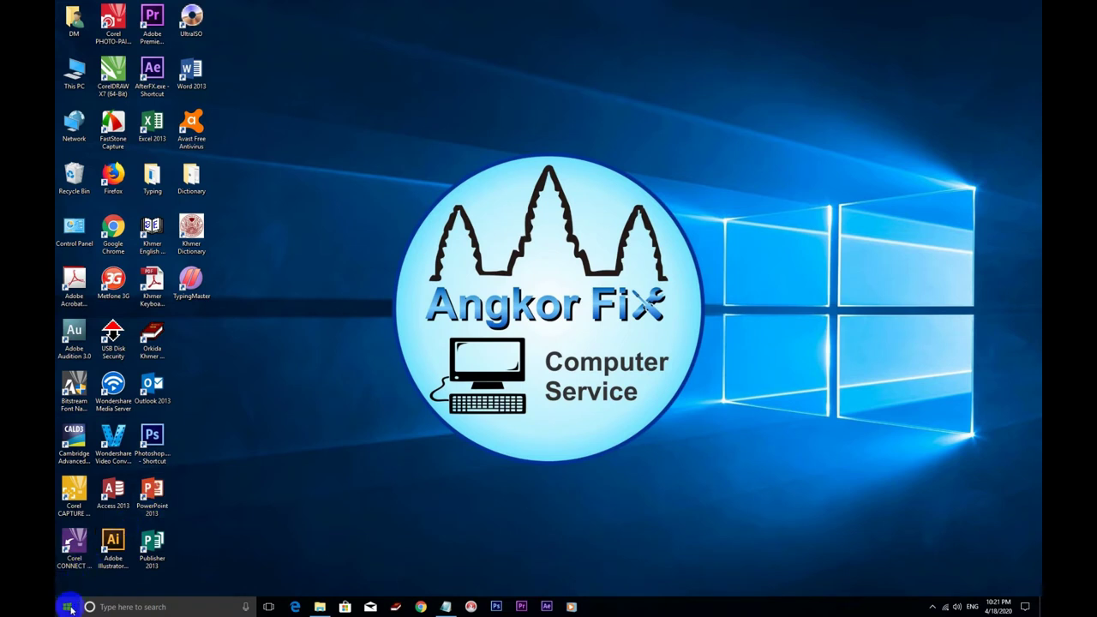
Step: Search Windows for "ma", launch Mario Teaches Typing and move its game window toward the middle of the desktop
{"action": "left_click", "coordinate": [133, 604]}
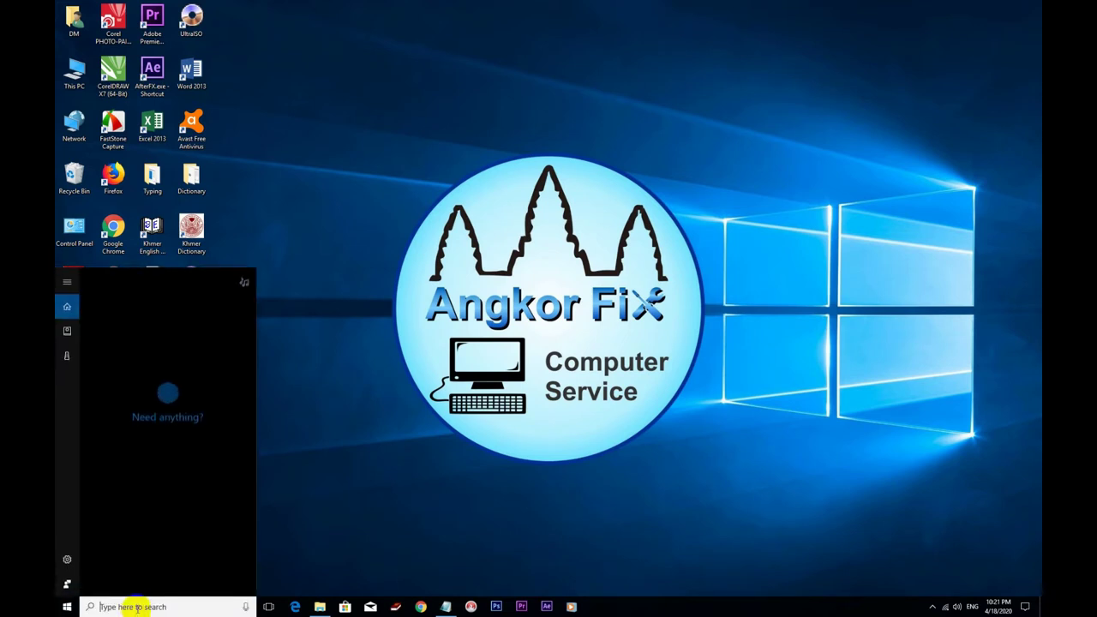
{"action": "type", "text": "ma"}
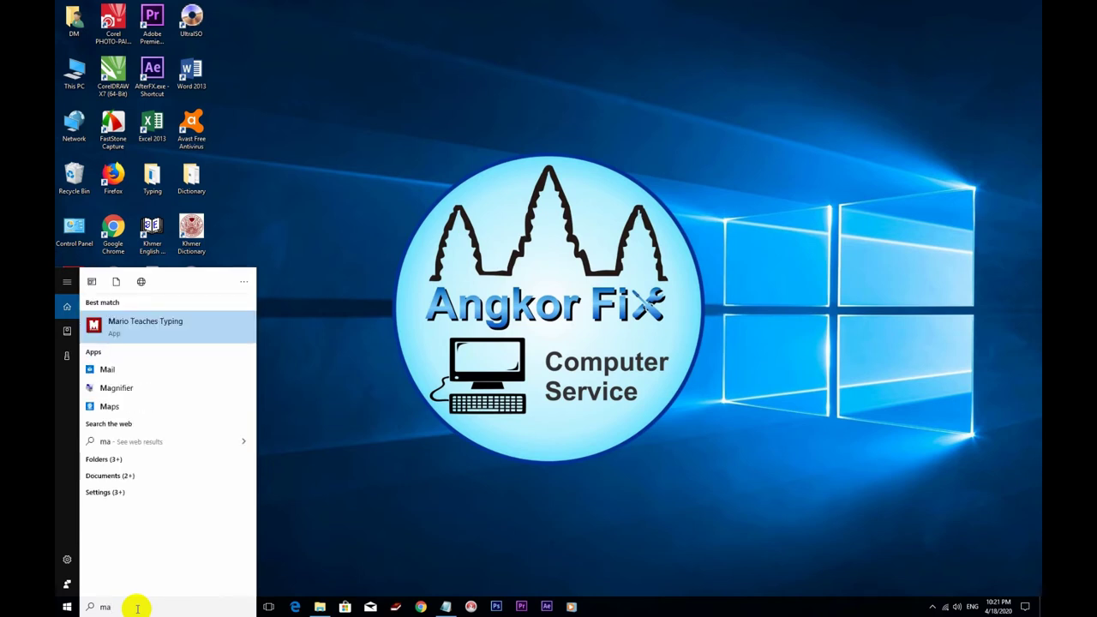
{"action": "left_click", "coordinate": [163, 327]}
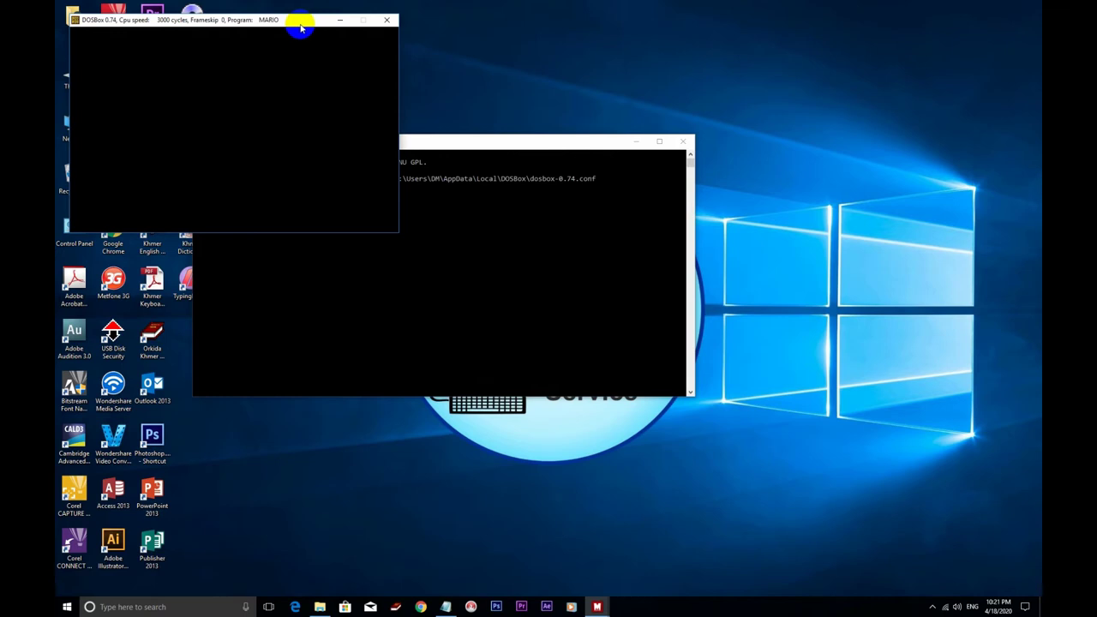
{"action": "left_click_drag", "start_coordinate": [300, 26], "coordinate": [587, 161]}
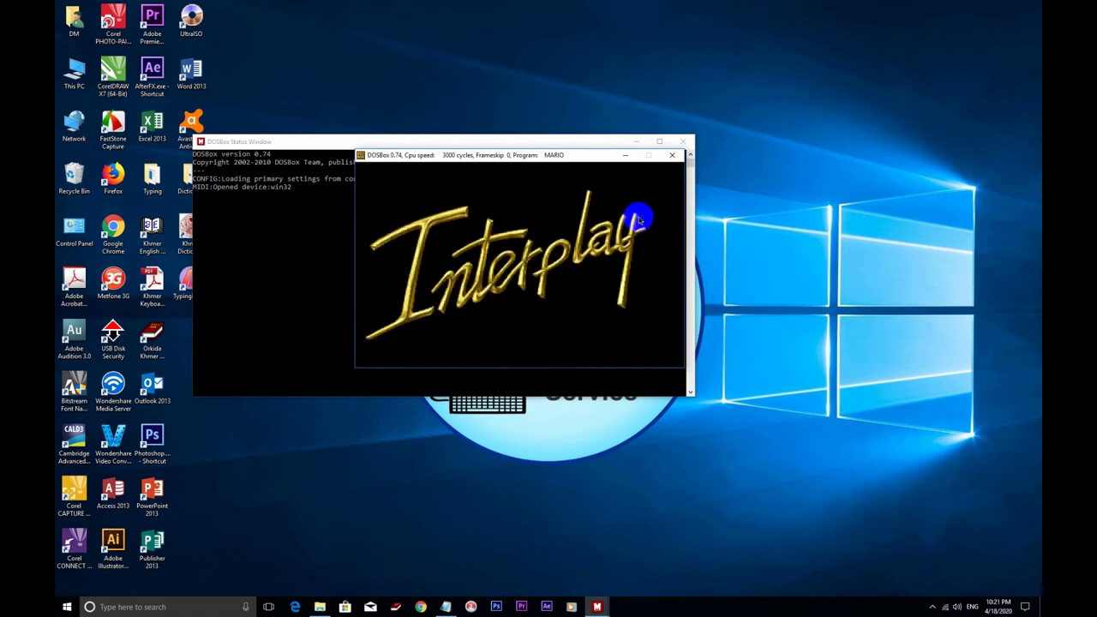
Step: Mute the headphones and reposition the DOSBox game window over the status window, returning control to the game
{"action": "left_click", "coordinate": [957, 607]}
{"action": "left_click", "coordinate": [875, 582]}
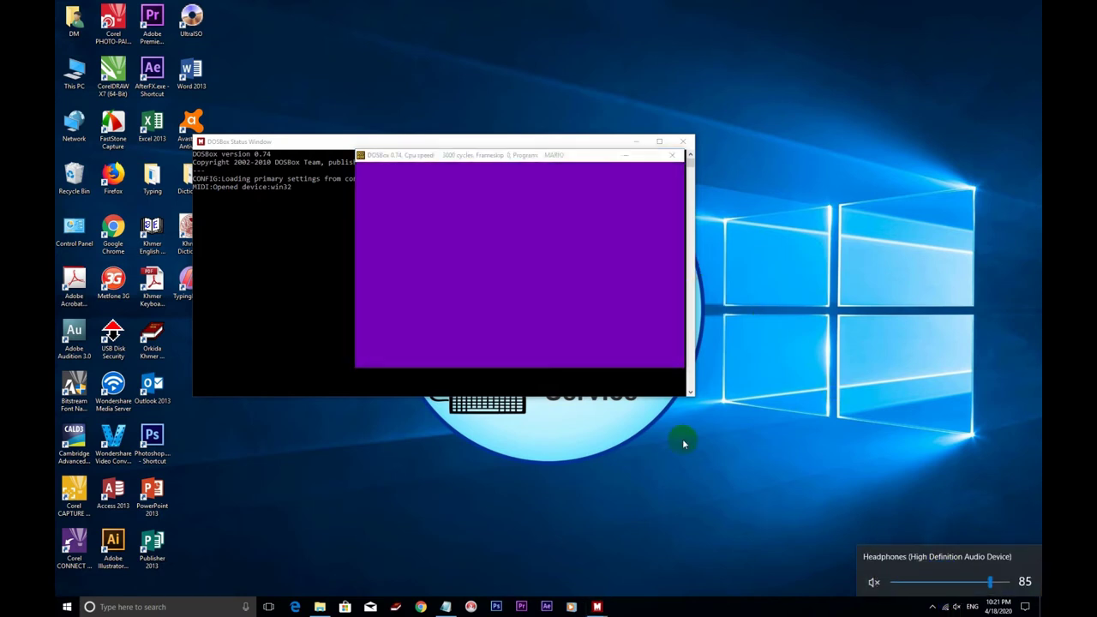
{"action": "left_click", "coordinate": [511, 156]}
{"action": "left_click_drag", "start_coordinate": [552, 158], "coordinate": [538, 171]}
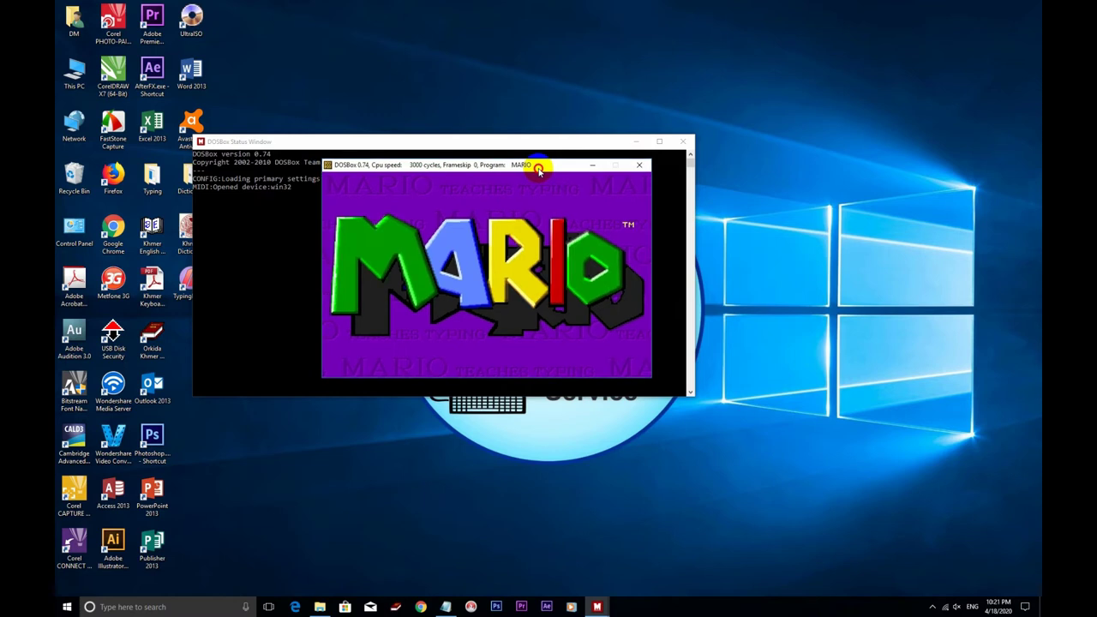
{"action": "left_click", "coordinate": [518, 267]}
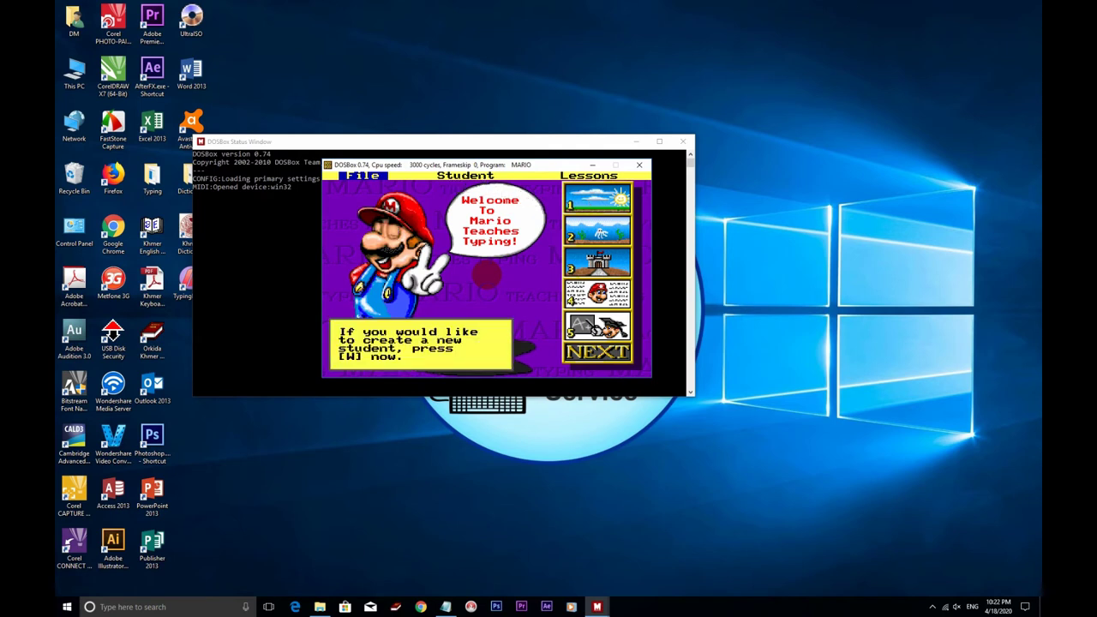
Step: Create a new student profile with the student's name and choose Mario as the character
{"action": "left_click", "coordinate": [483, 180]}
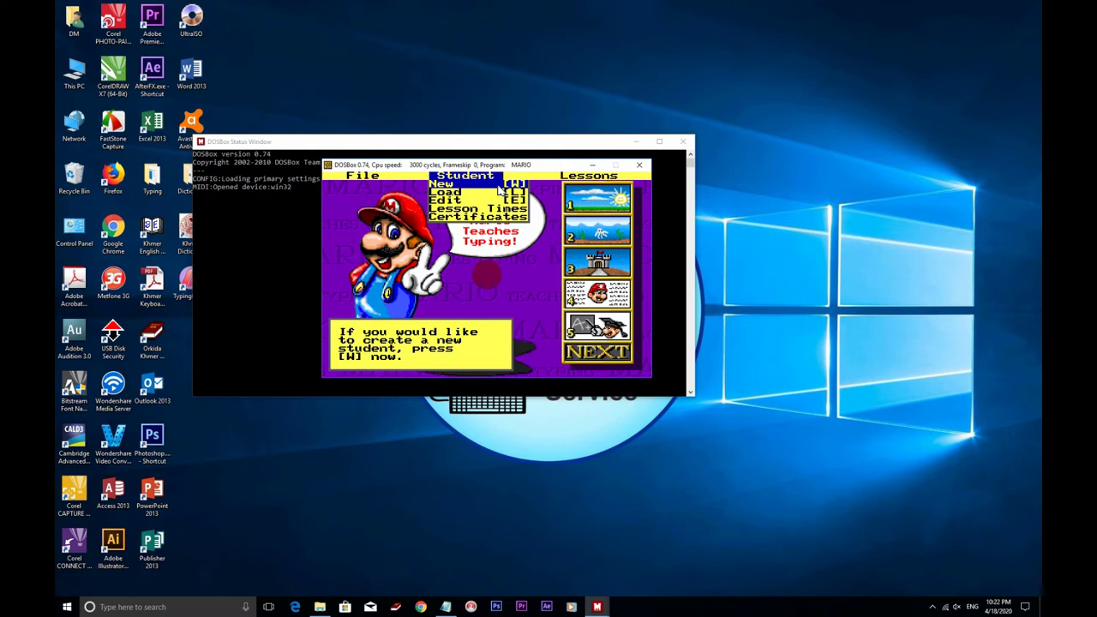
{"action": "key", "text": "Escape"}
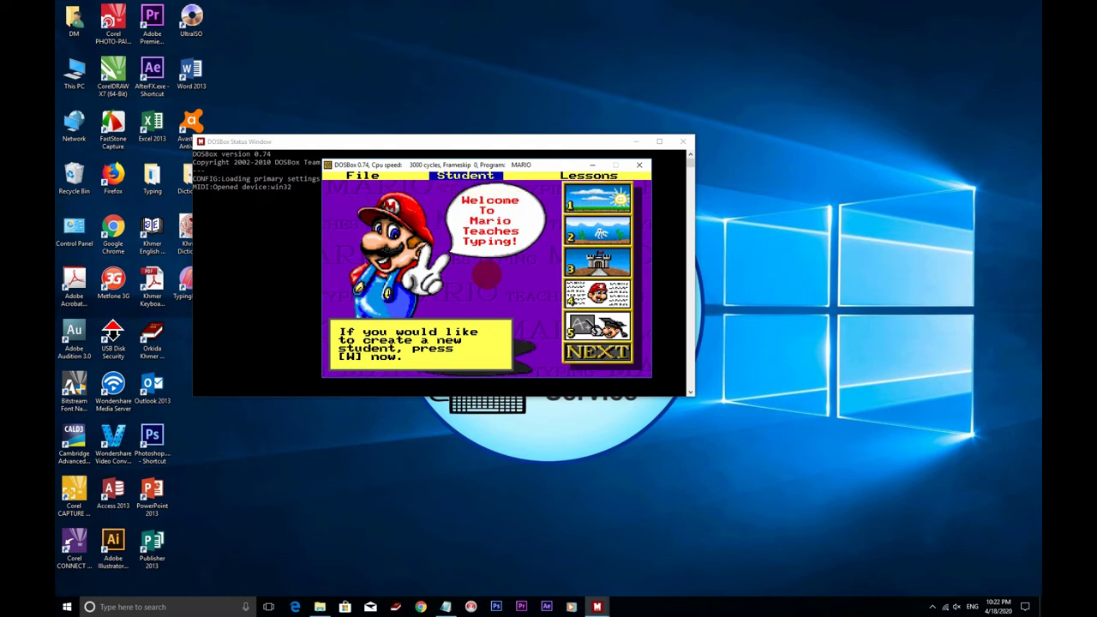
{"action": "key", "text": "n"}
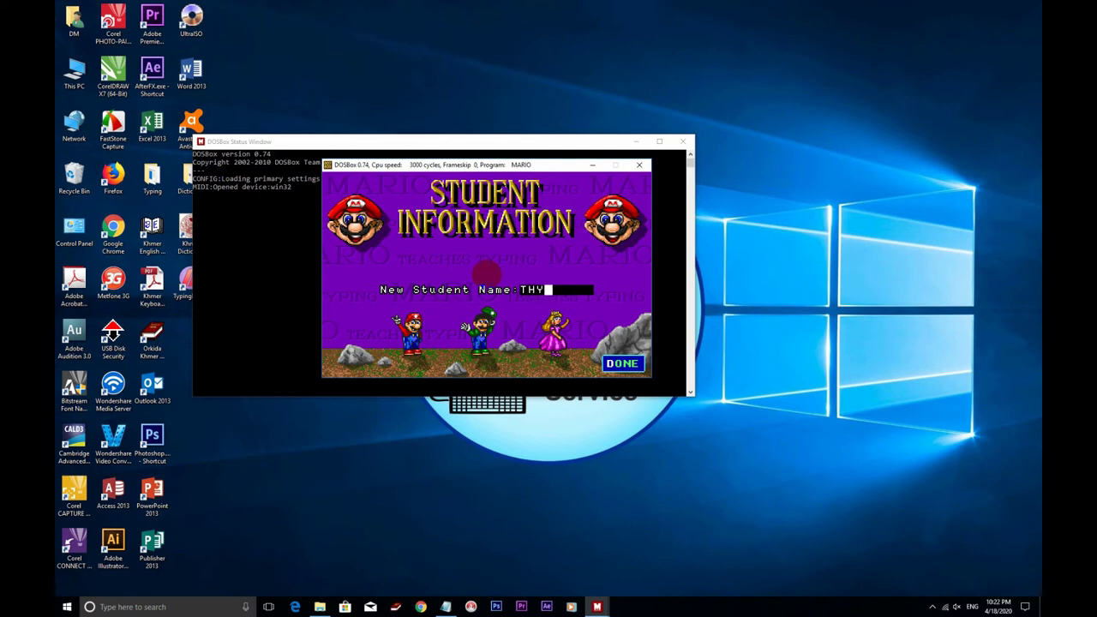
{"action": "key", "text": "Return"}
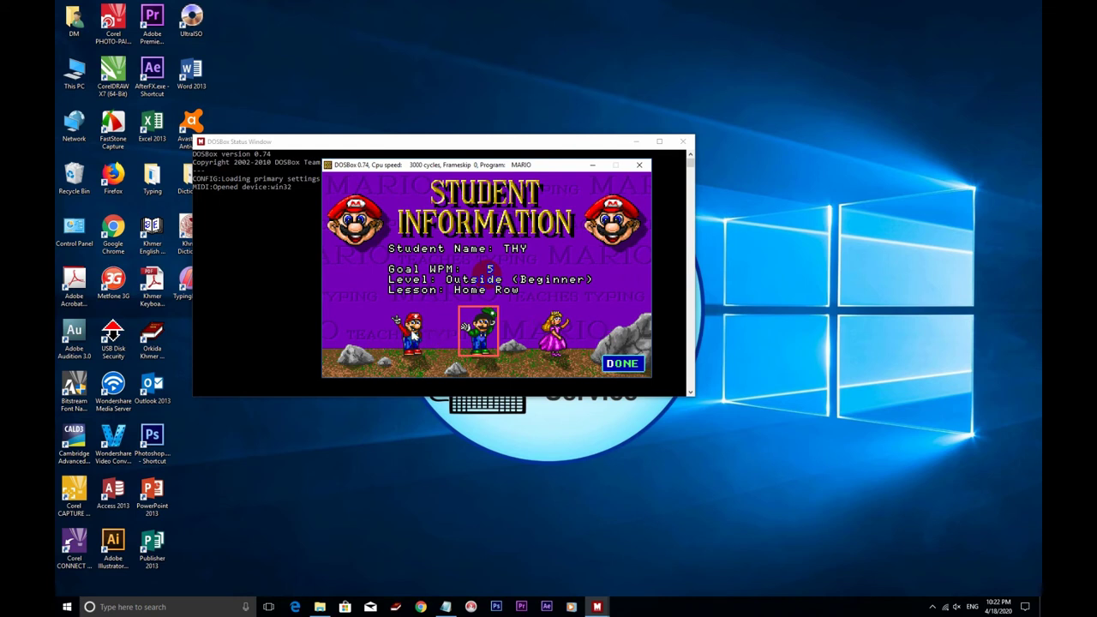
{"action": "left_click", "coordinate": [414, 335]}
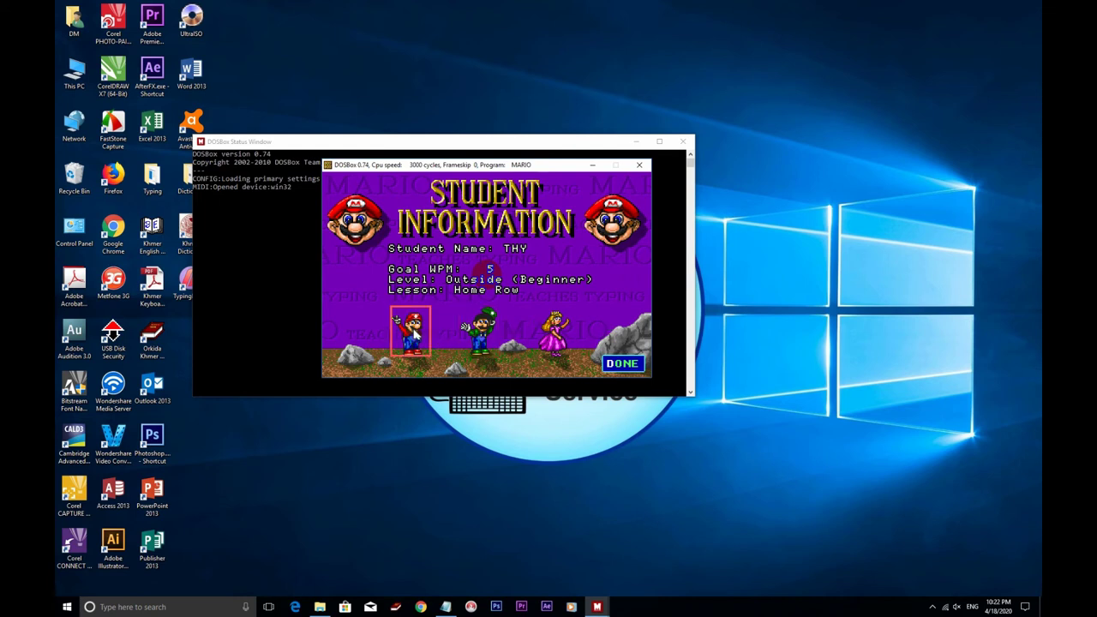
{"action": "left_click", "coordinate": [623, 363]}
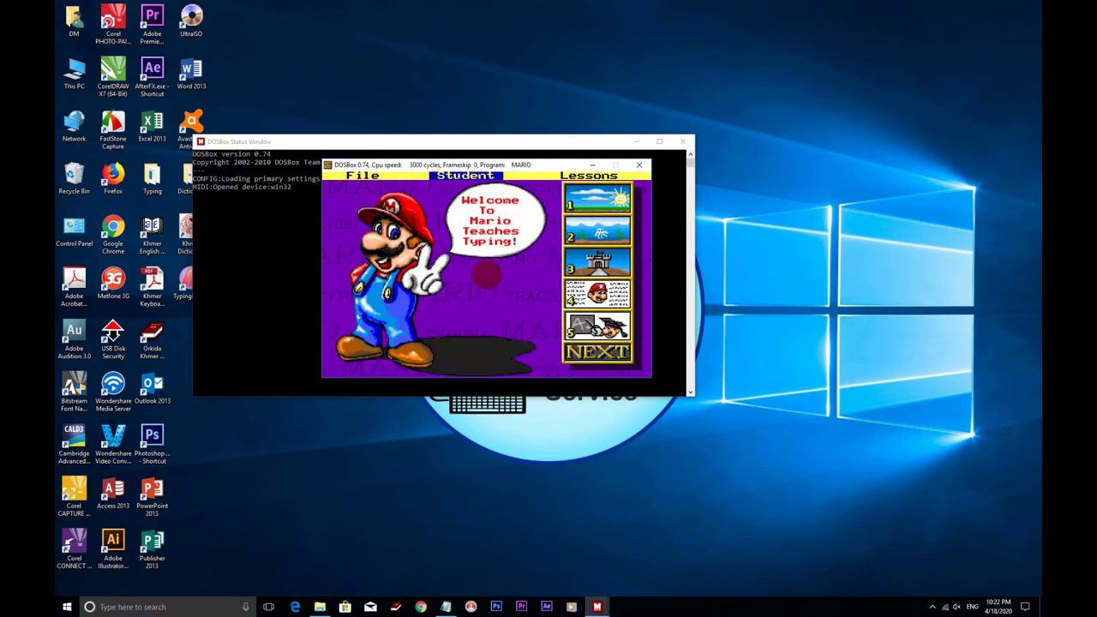
Step: Start lesson 1 and practise the left-hand home-row letters F, D, S and A, entering each letter as the game prompts for it
{"action": "left_click", "coordinate": [588, 204]}
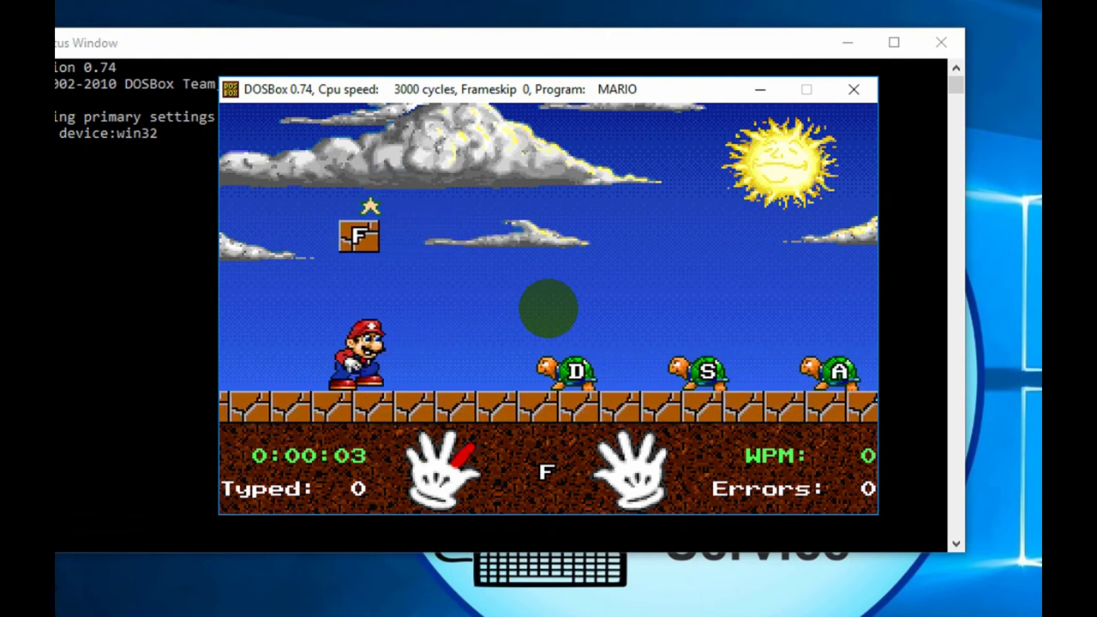
{"action": "key", "text": "f"}
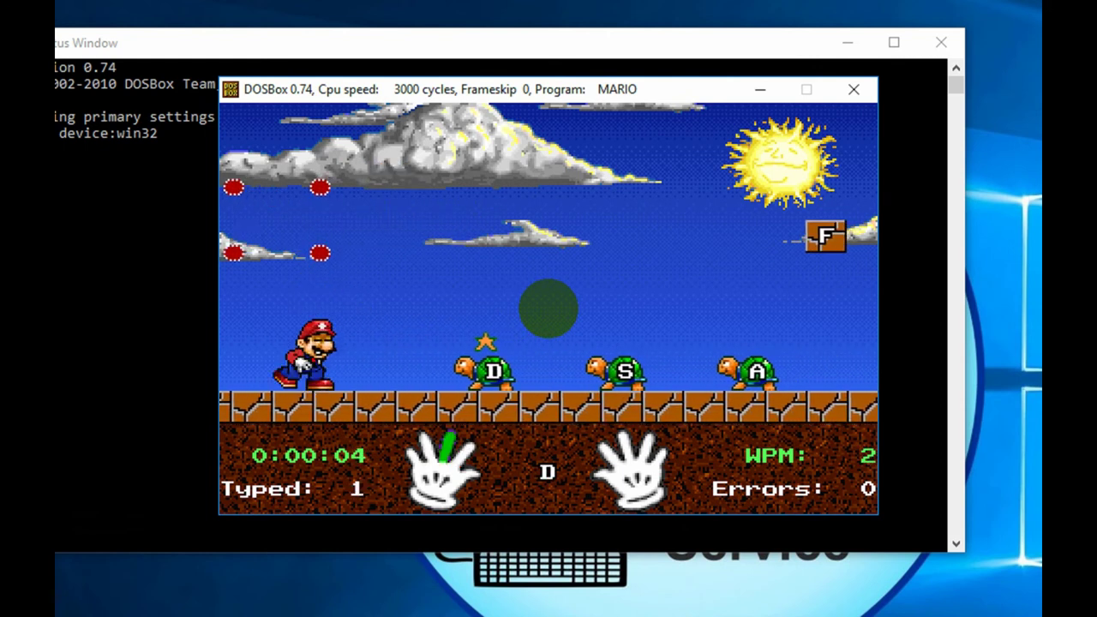
{"action": "key", "text": "d"}
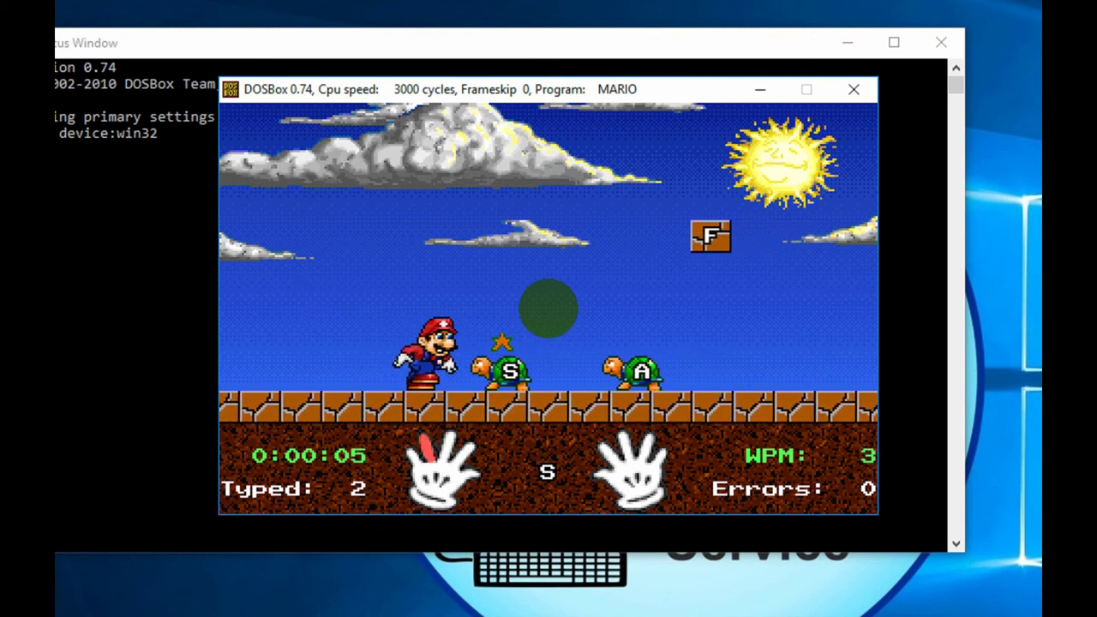
{"action": "key", "text": "s"}
{"action": "key", "text": "a"}
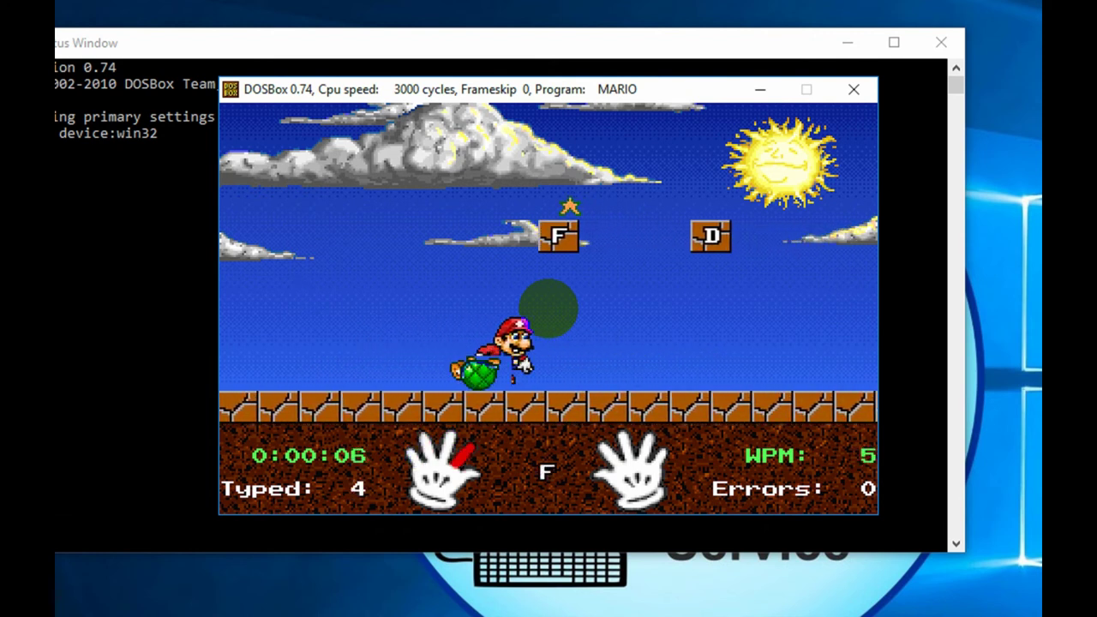
{"action": "key", "text": "f"}
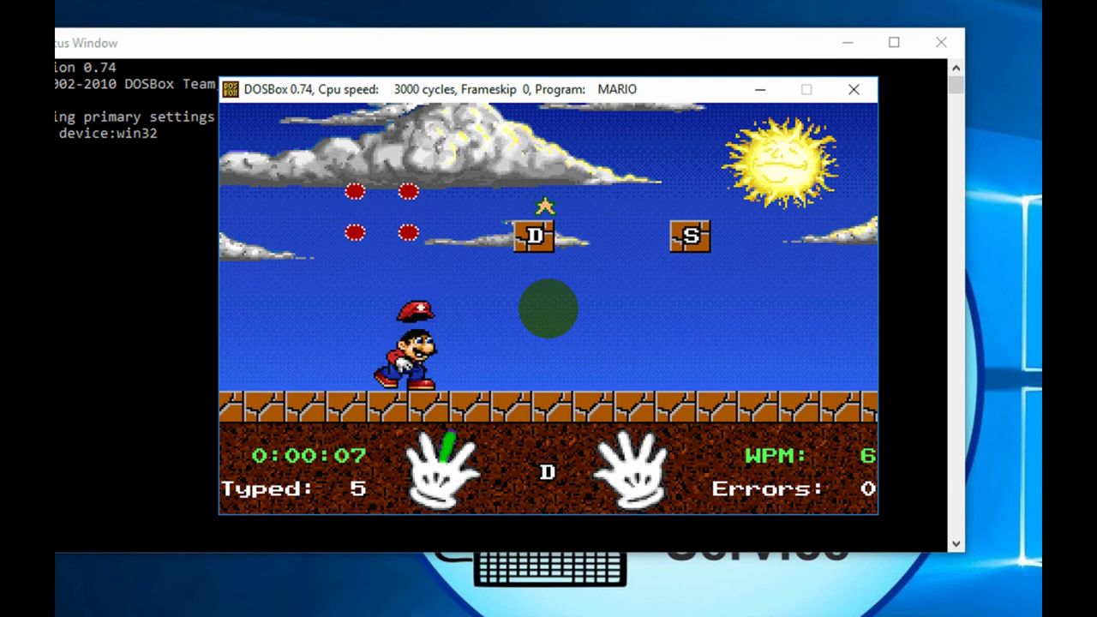
{"action": "key", "text": "d"}
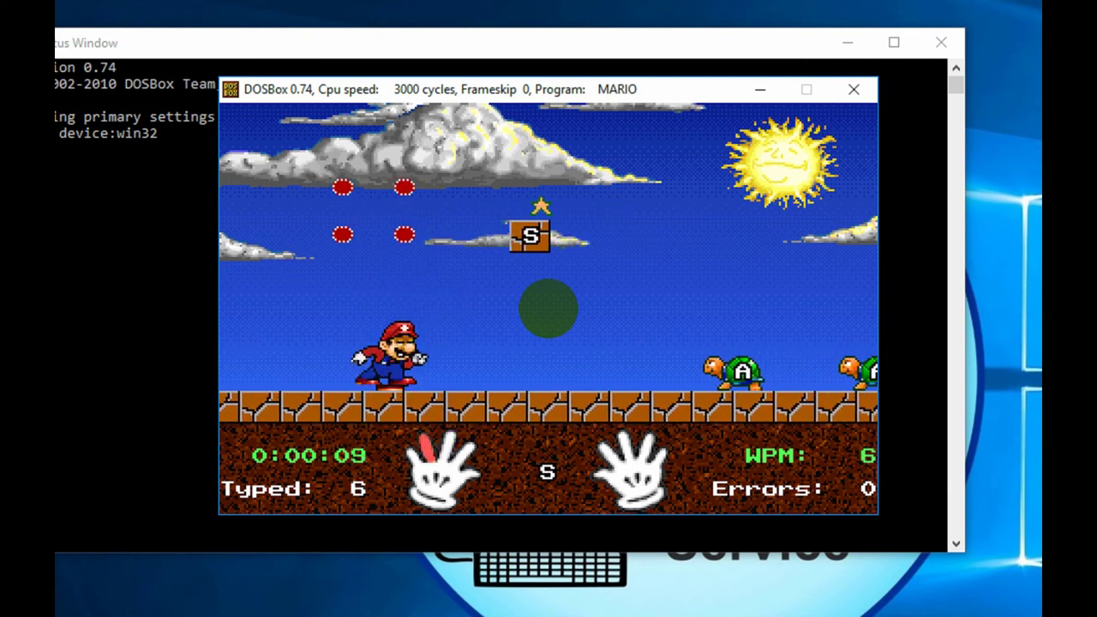
{"action": "key", "text": "s"}
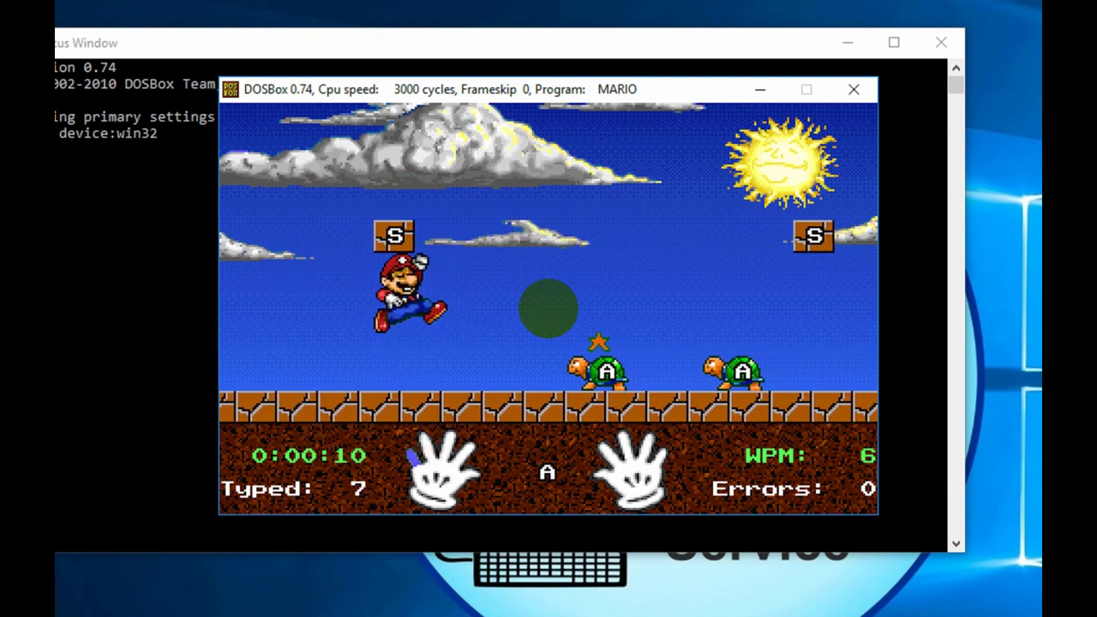
{"action": "key", "text": "a"}
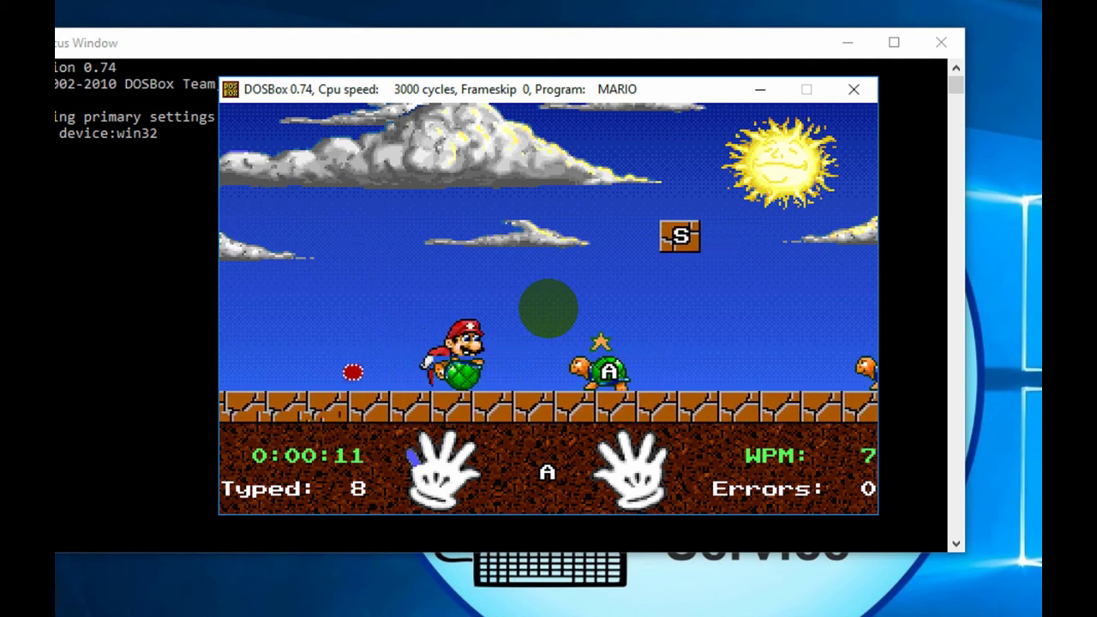
{"action": "key", "text": "a"}
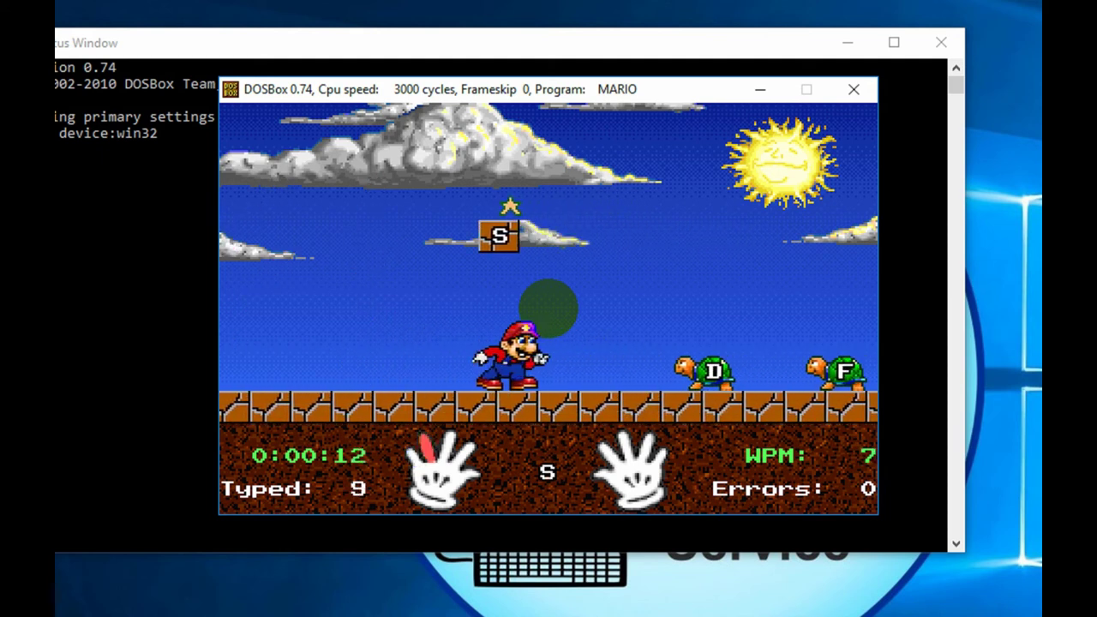
{"action": "key", "text": "s"}
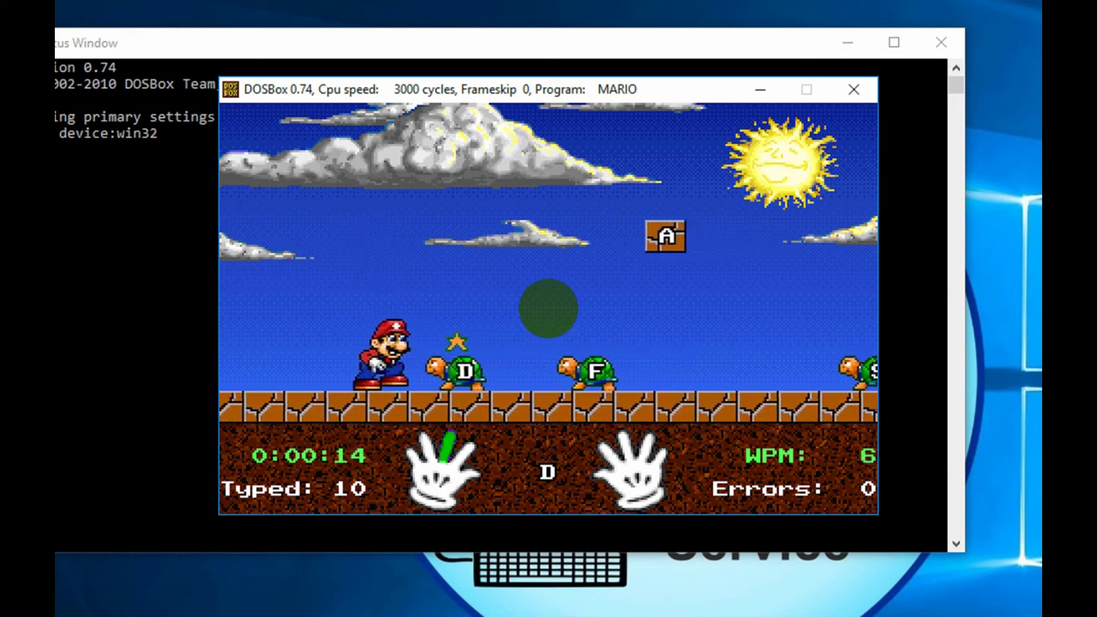
{"action": "key", "text": "d"}
{"action": "key", "text": "f"}
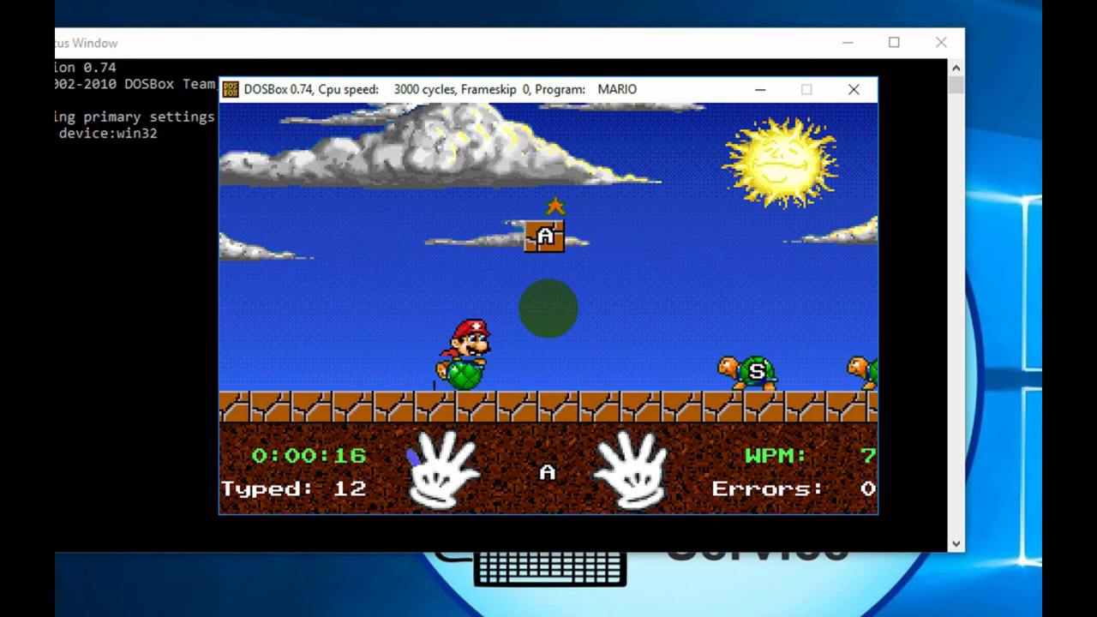
{"action": "key", "text": "a"}
{"action": "key", "text": "s"}
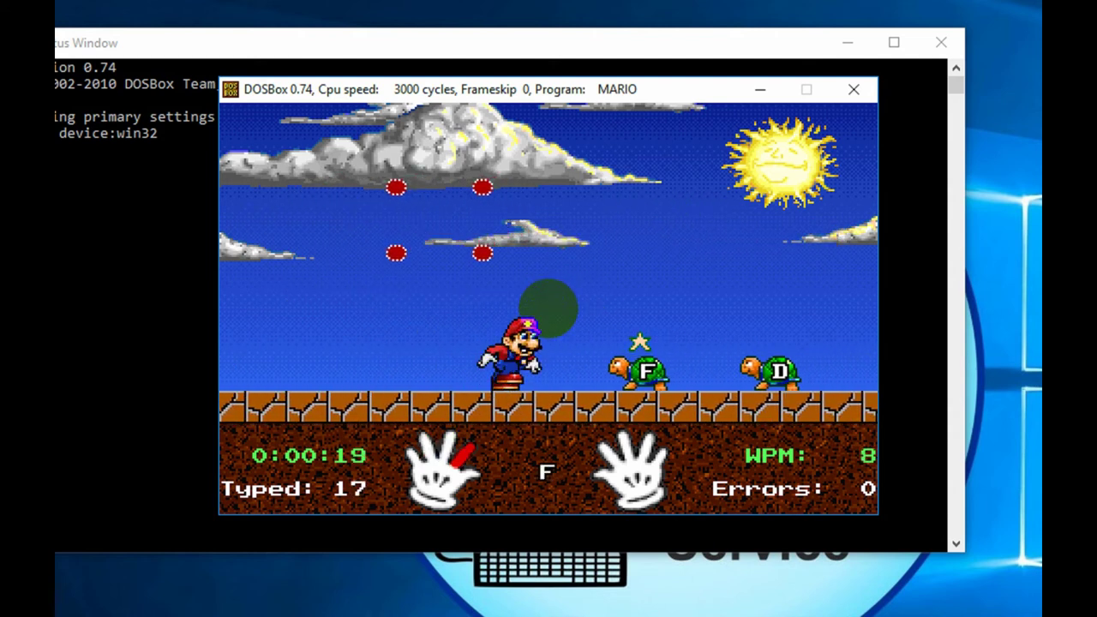
{"action": "key", "text": "f"}
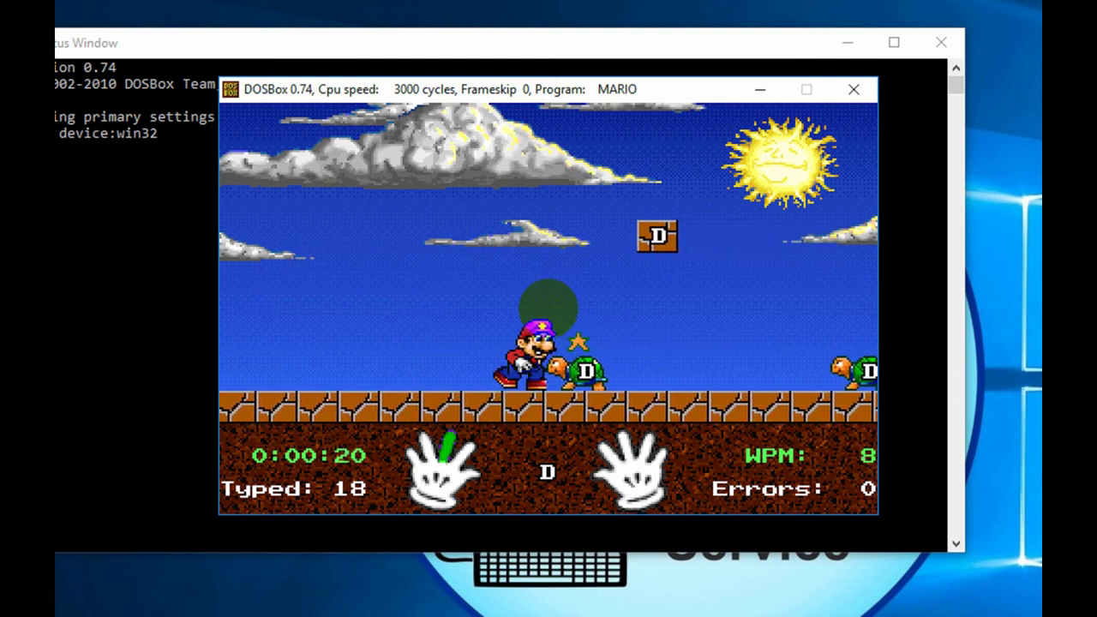
{"action": "key", "text": "d"}
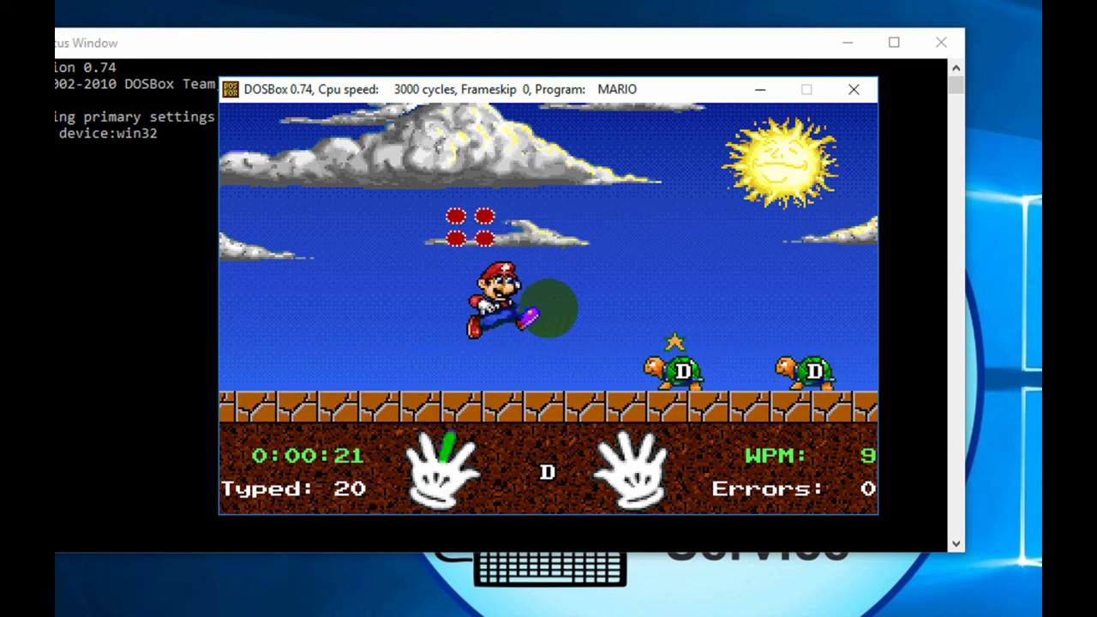
{"action": "key", "text": "d"}
{"action": "key", "text": "d"}
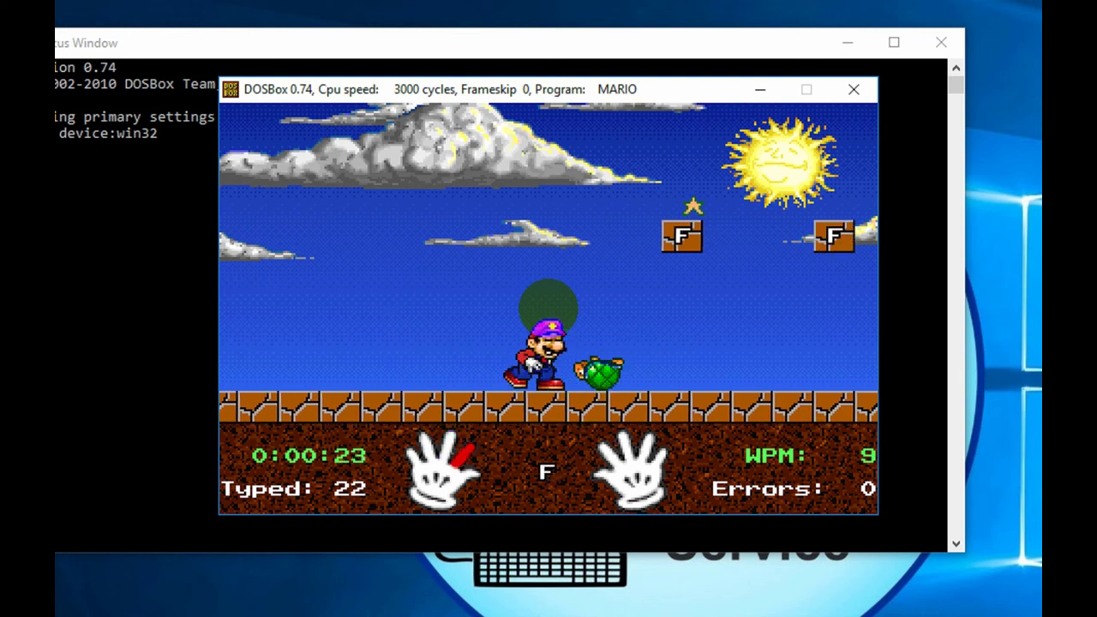
{"action": "key", "text": "f"}
{"action": "key", "text": "f"}
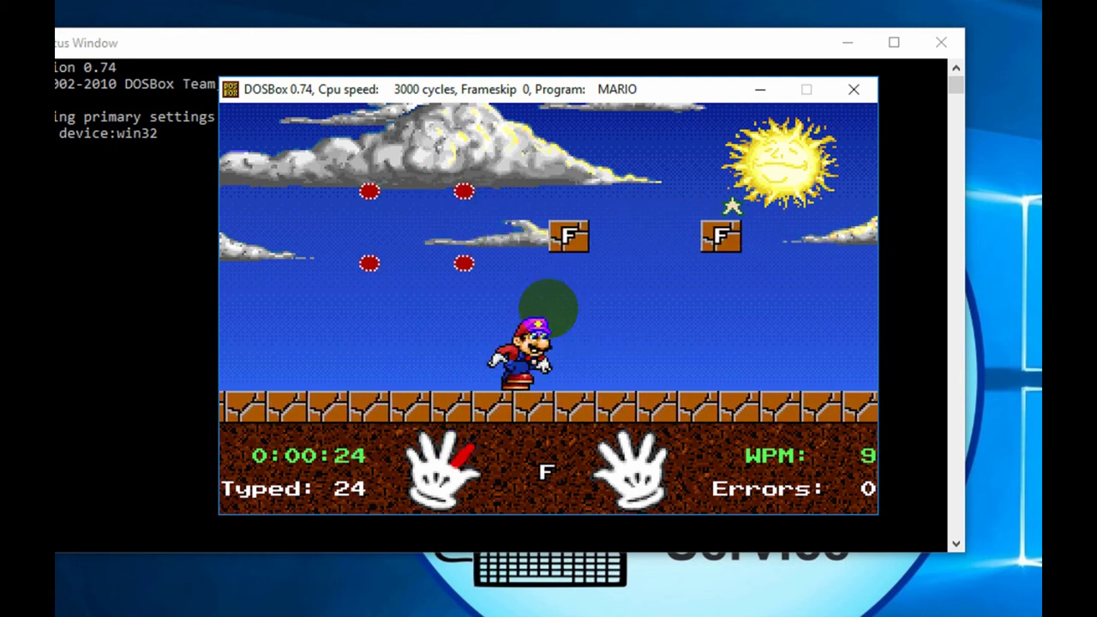
{"action": "key", "text": "f"}
{"action": "key", "text": "d"}
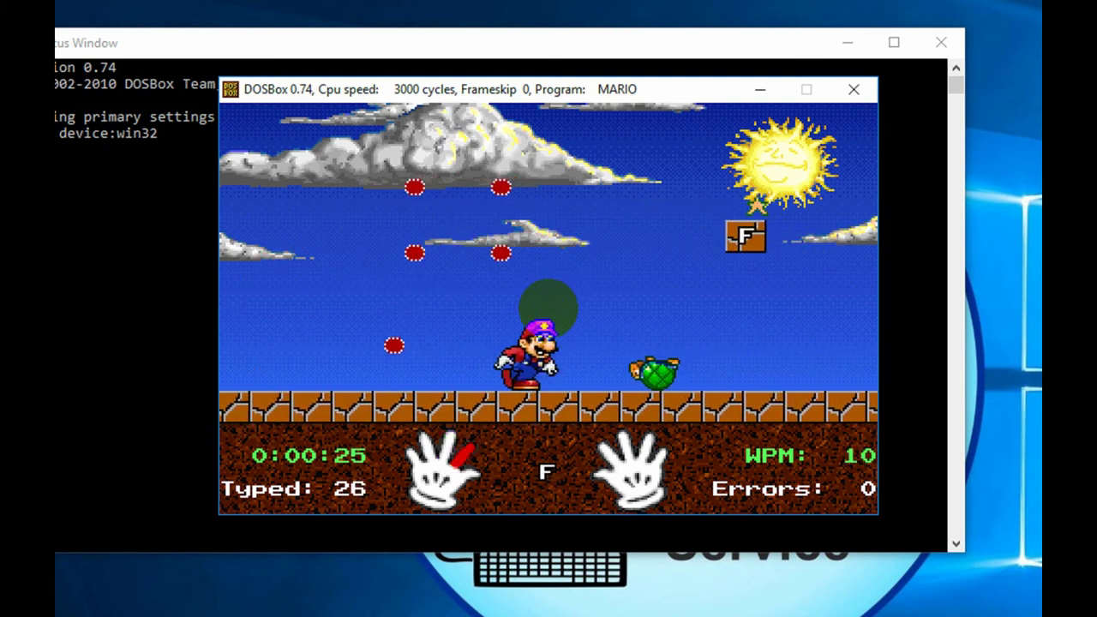
{"action": "key", "text": "f"}
{"action": "key", "text": "d"}
{"action": "key", "text": "d"}
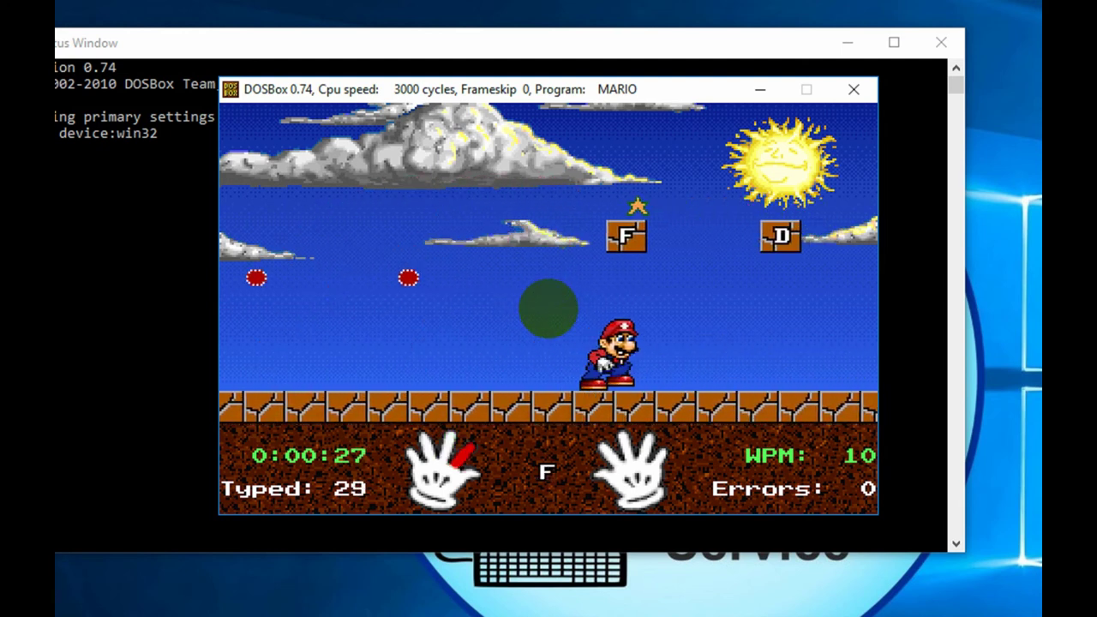
{"action": "key", "text": "f"}
{"action": "key", "text": "d"}
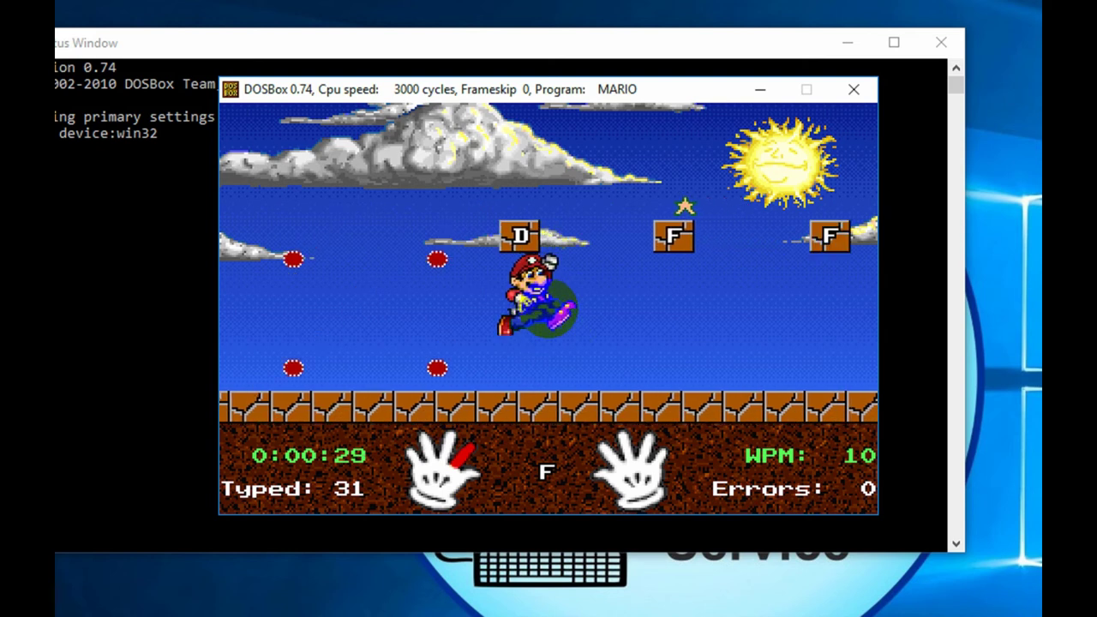
{"action": "key", "text": "f"}
{"action": "key", "text": "f"}
{"action": "key", "text": "d"}
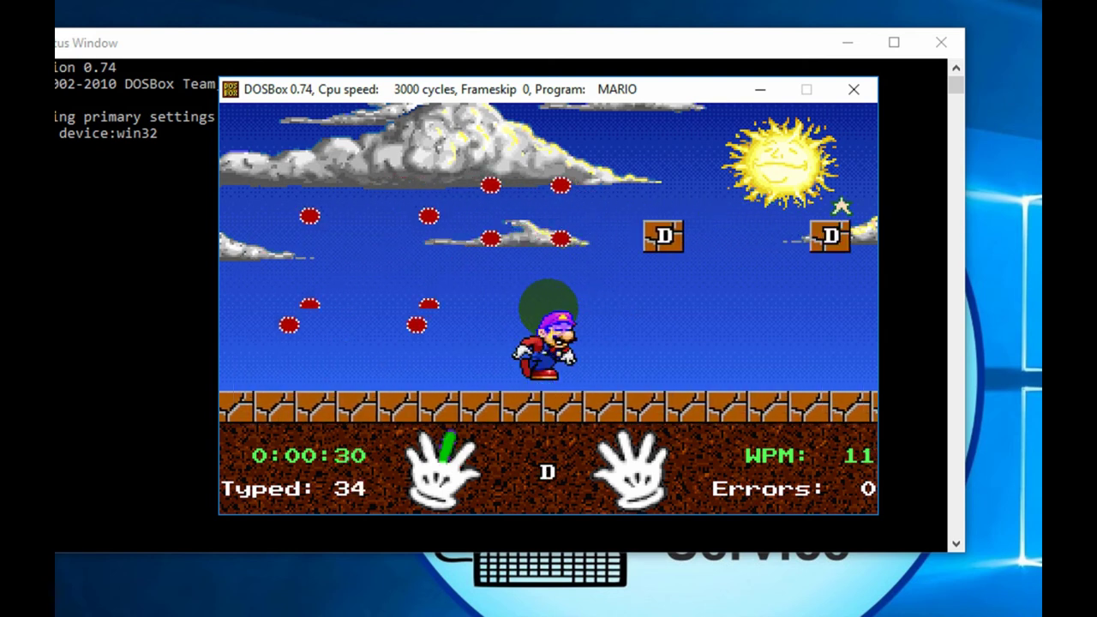
{"action": "key", "text": "d"}
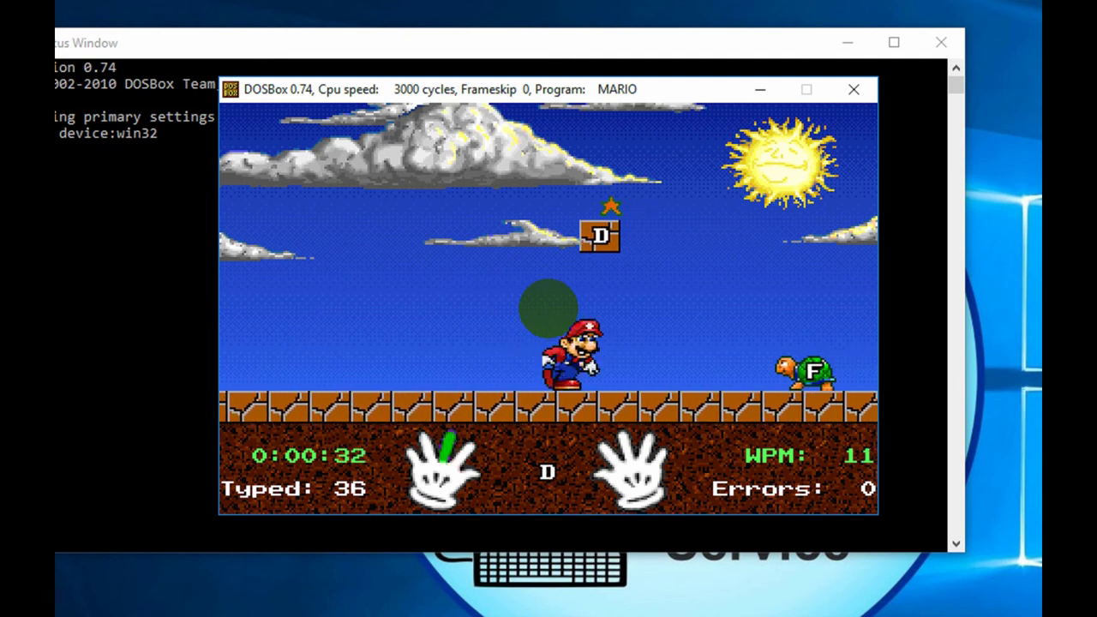
{"action": "key", "text": "d"}
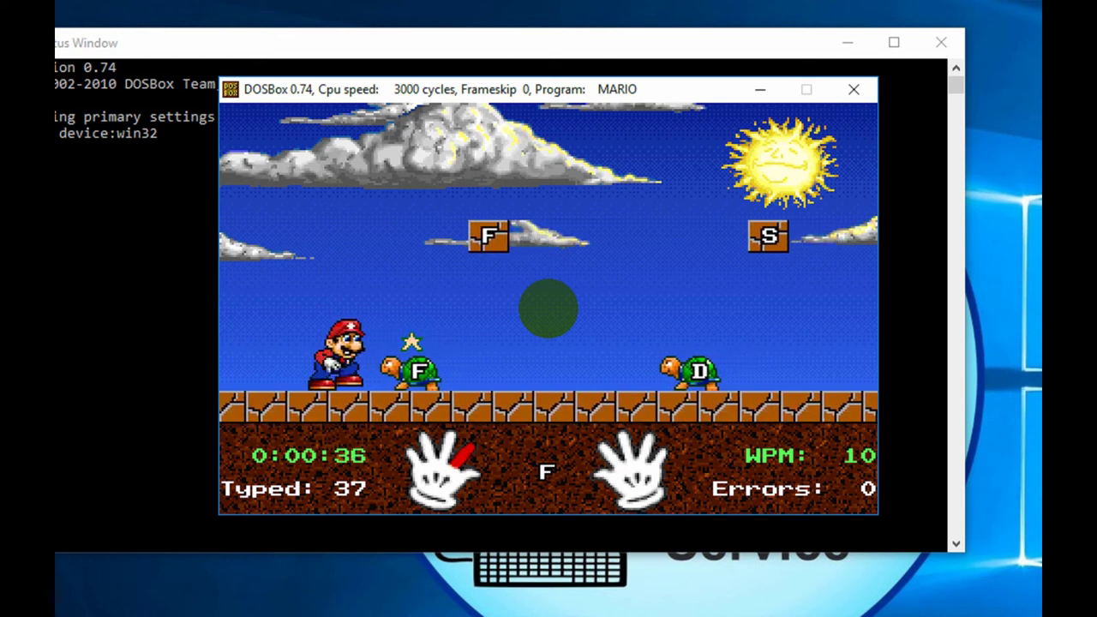
{"action": "key", "text": "f"}
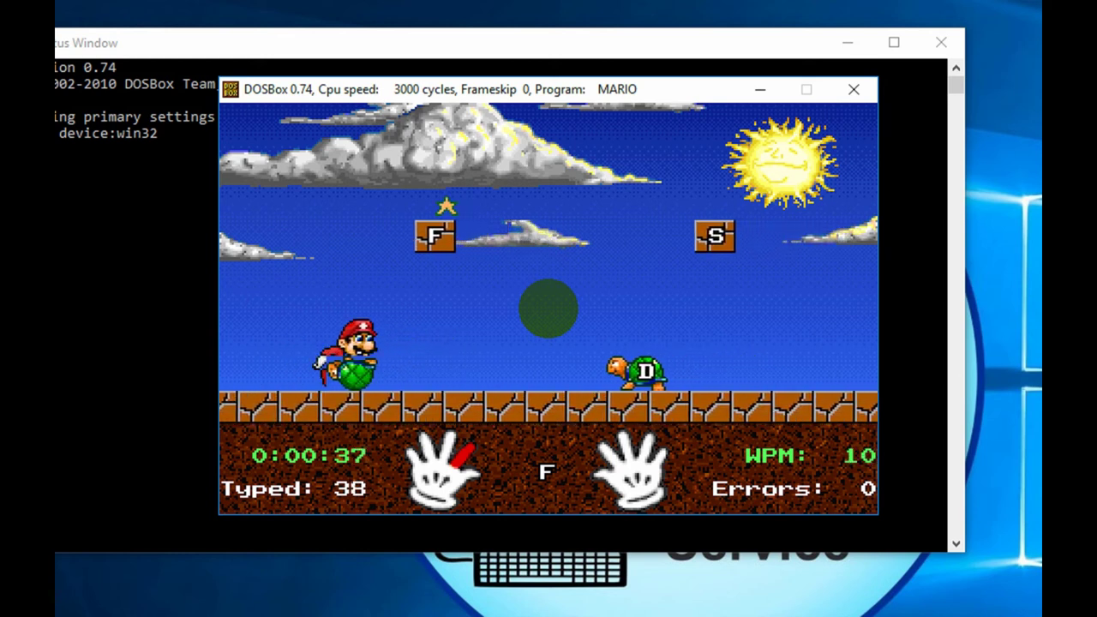